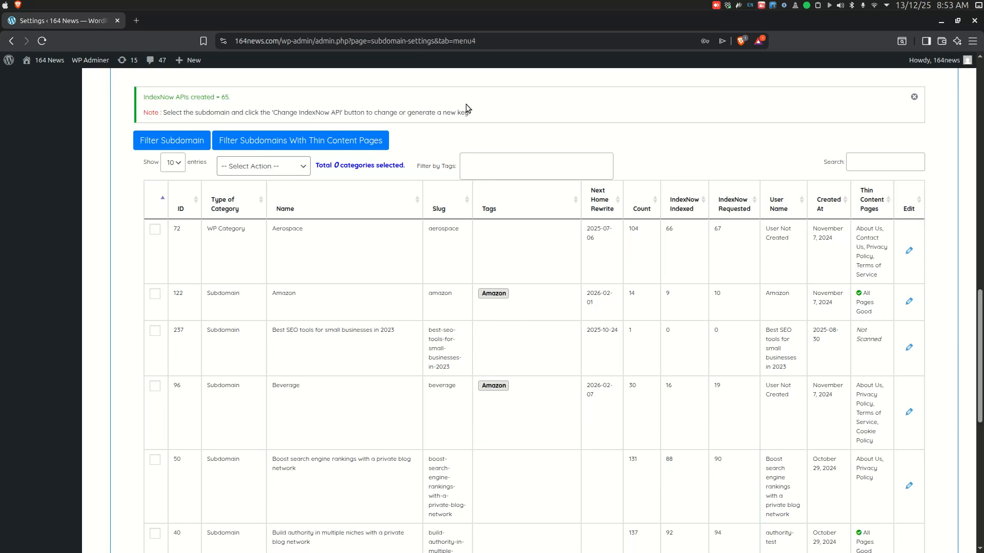
Step: Examine the columns and entries of the Manage Categories / Subdomains table
scroll(465, 103, up, 2)
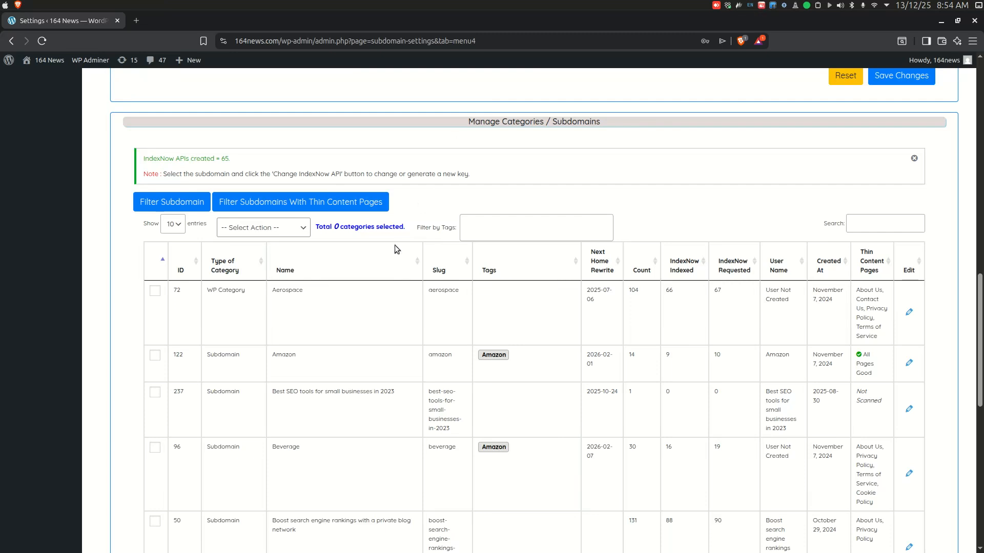
scroll(378, 272, down, 2)
mouse_move(377, 269)
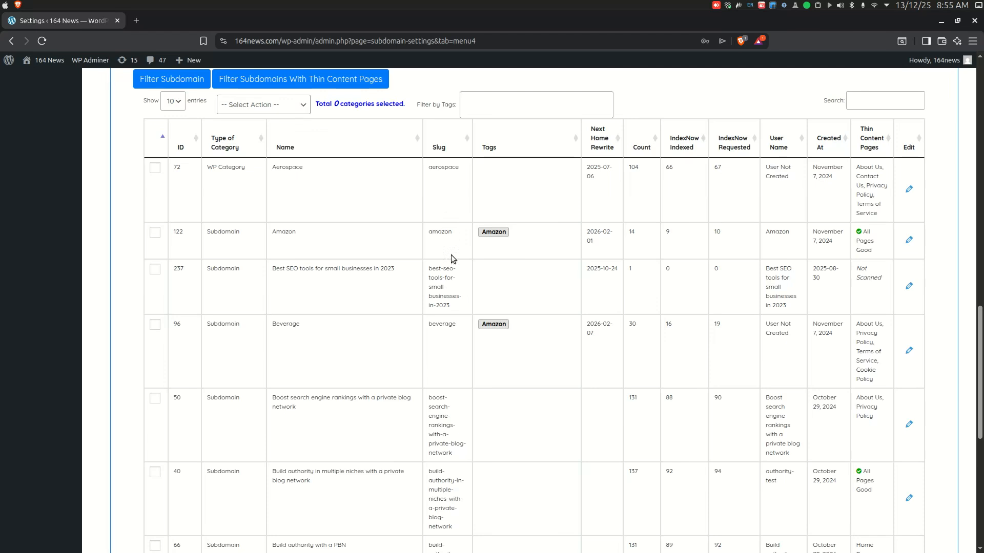
scroll(451, 258, down, 1)
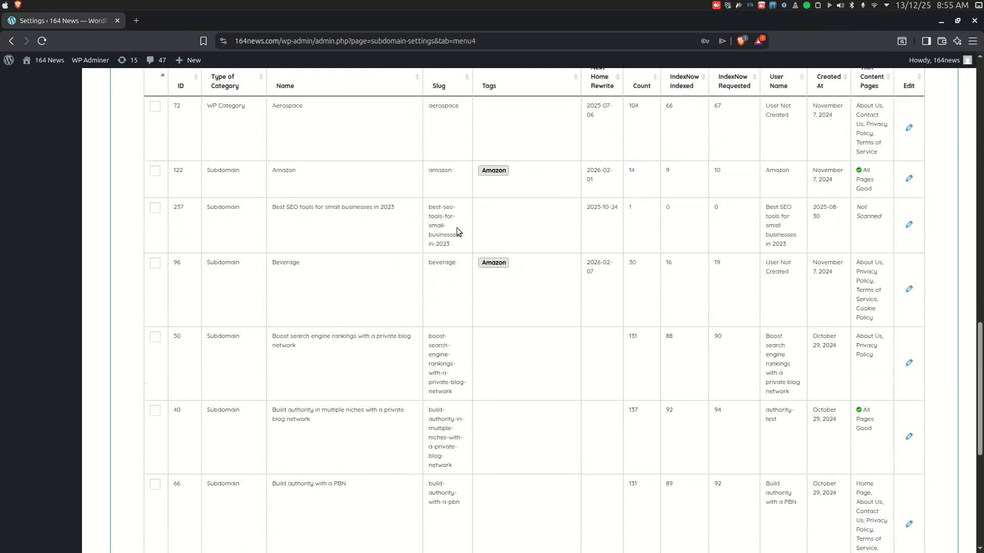
scroll(456, 227, up, 2)
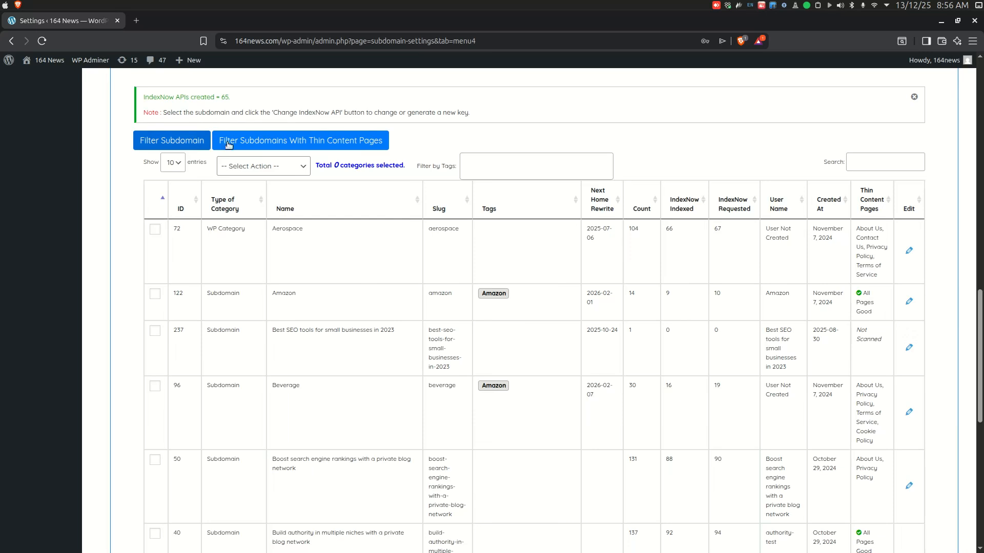
Step: Filter the table to subdomains with thin content pages, review the entries, and return to the unfiltered list
click(366, 144)
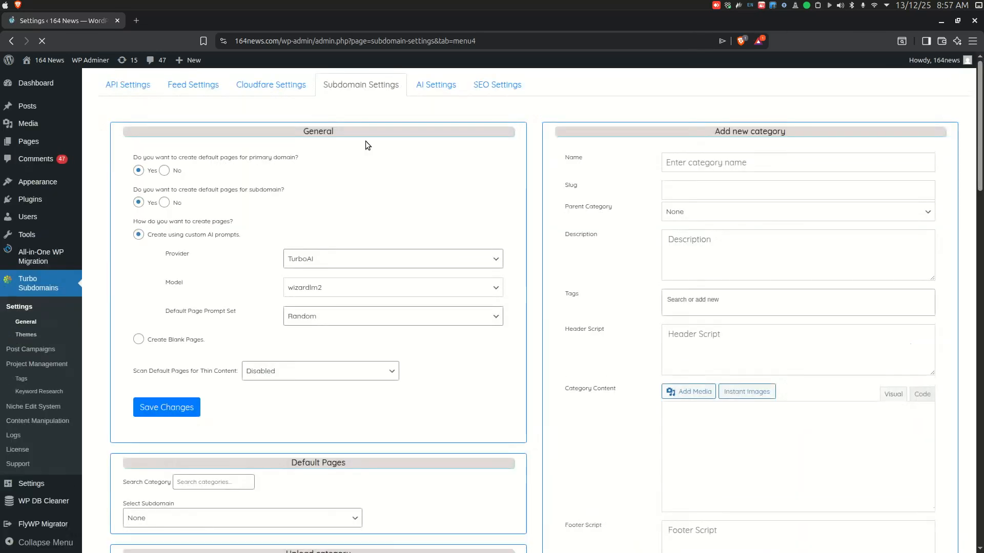
scroll(417, 380, down, 7)
scroll(417, 380, down, 15)
scroll(429, 374, up, 6)
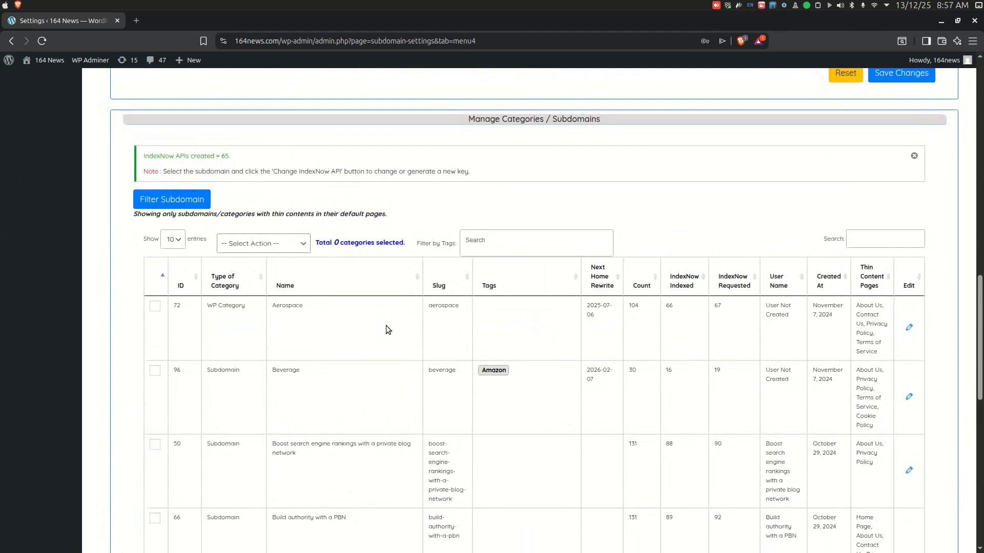
scroll(386, 326, down, 1)
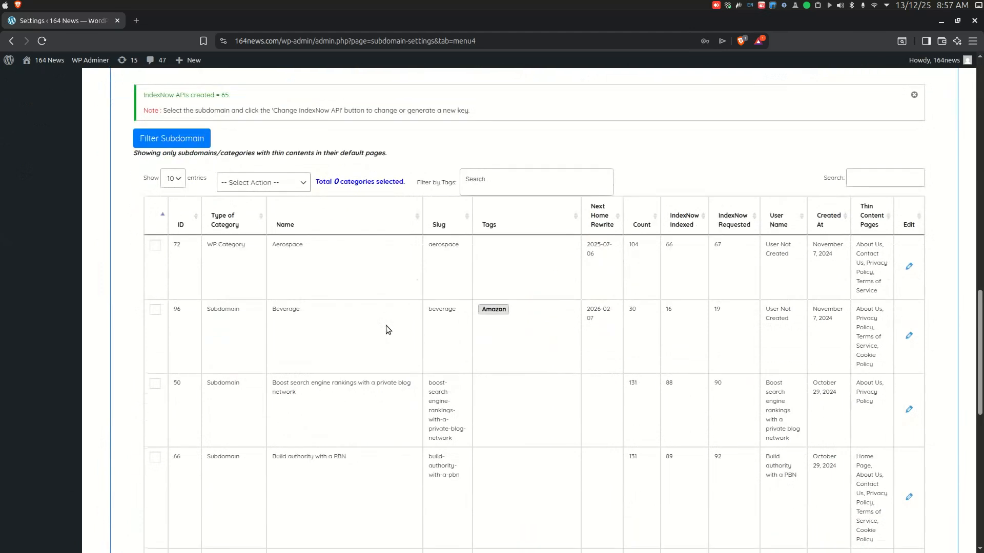
key(F5)
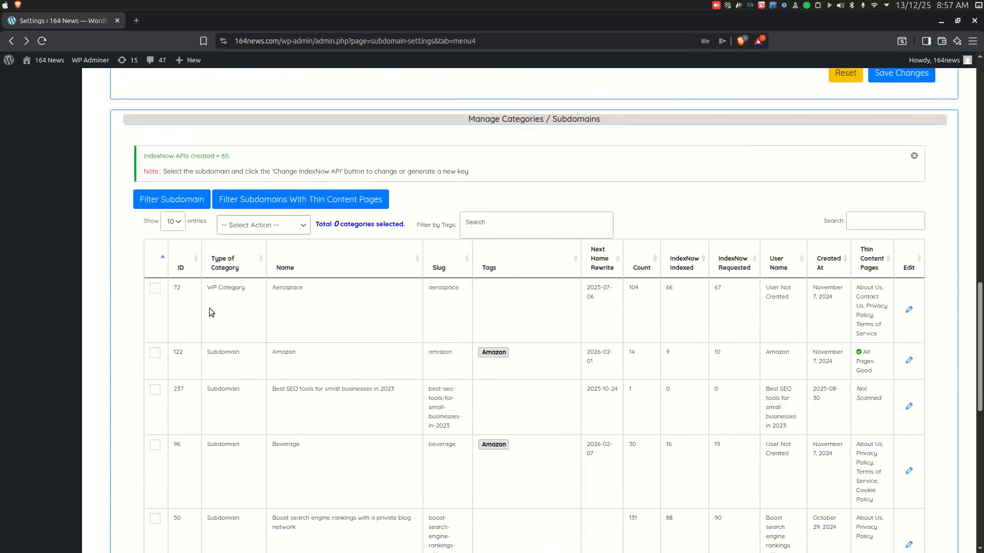
Step: Select the Amazon and Beverage subdomains in the Manage Categories / Subdomains table
click(155, 353)
click(155, 446)
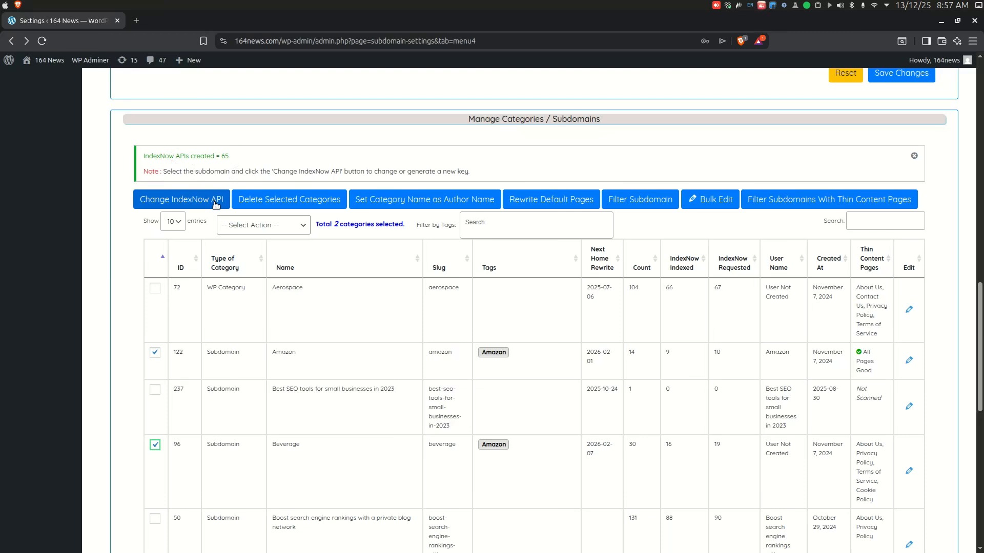
Step: Go through the delete actions for the selected subdomains, from Delete Subdomain & Campaigns to Delete Everything, and cancel the deletion
click(271, 204)
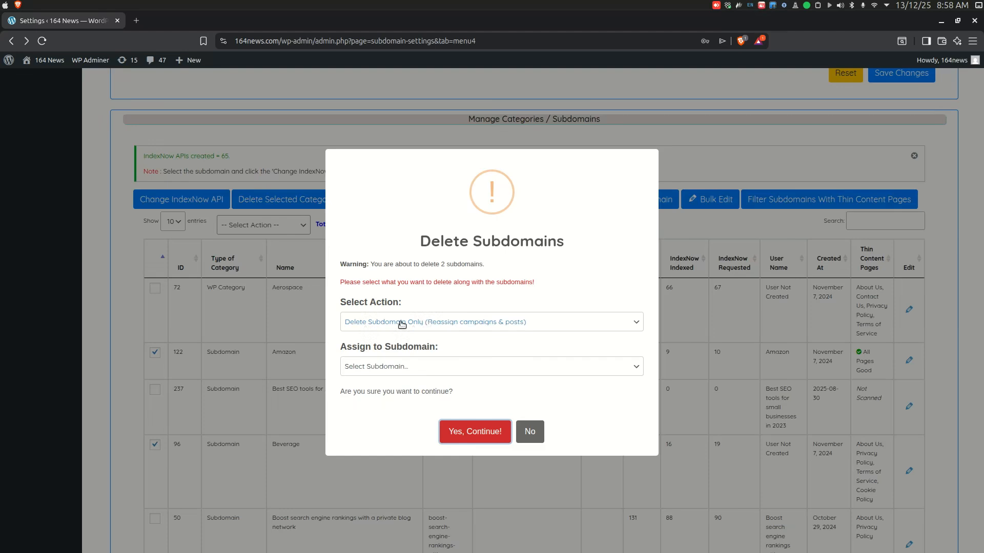
click(405, 367)
click(403, 364)
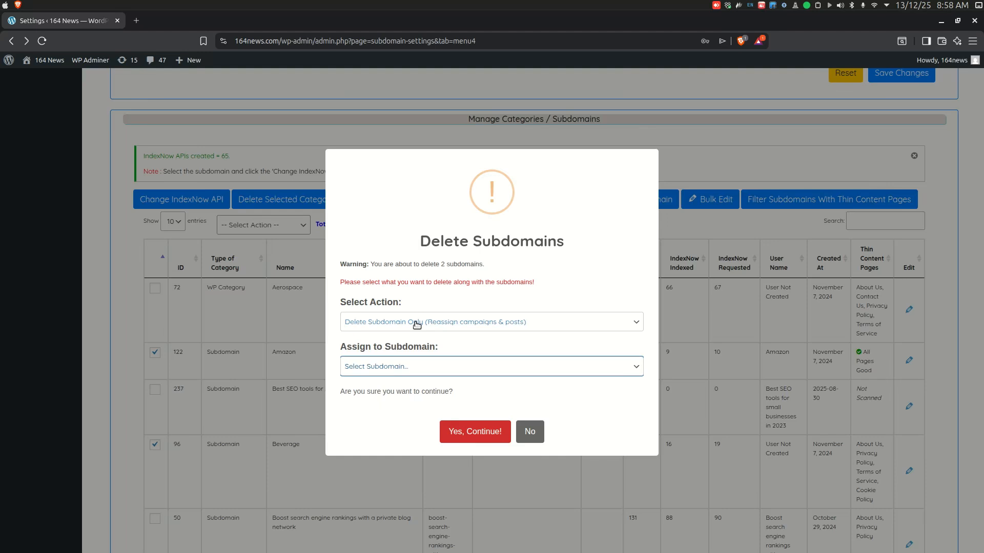
click(416, 325)
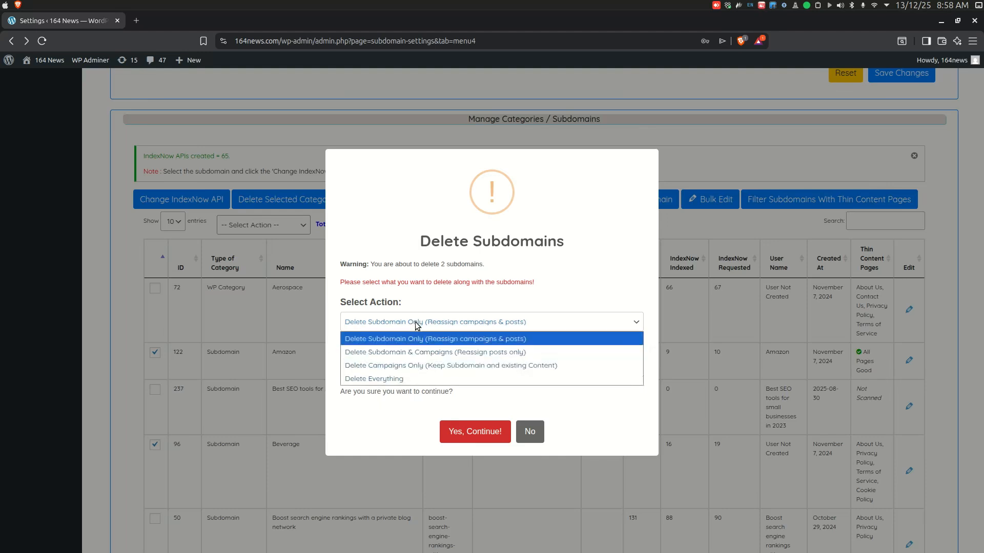
click(408, 354)
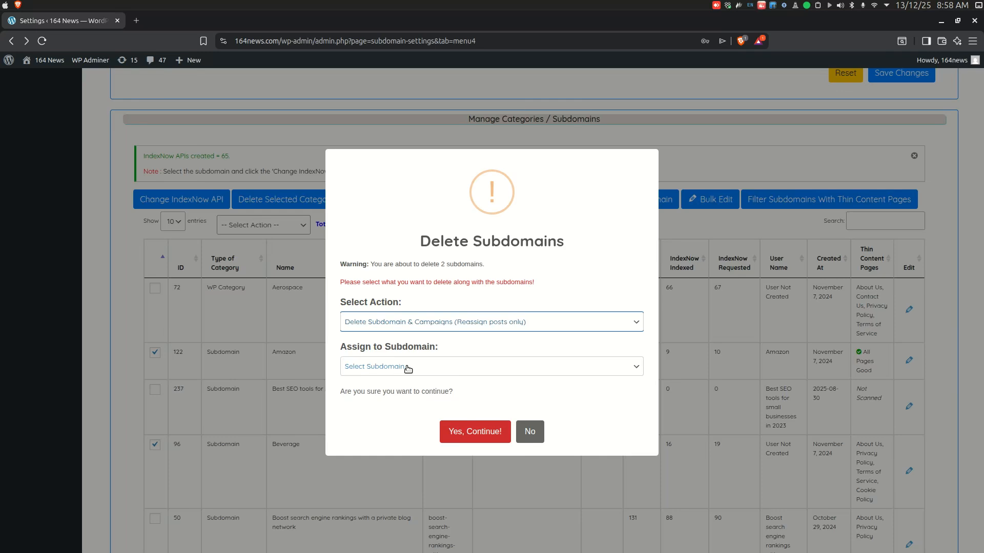
click(414, 322)
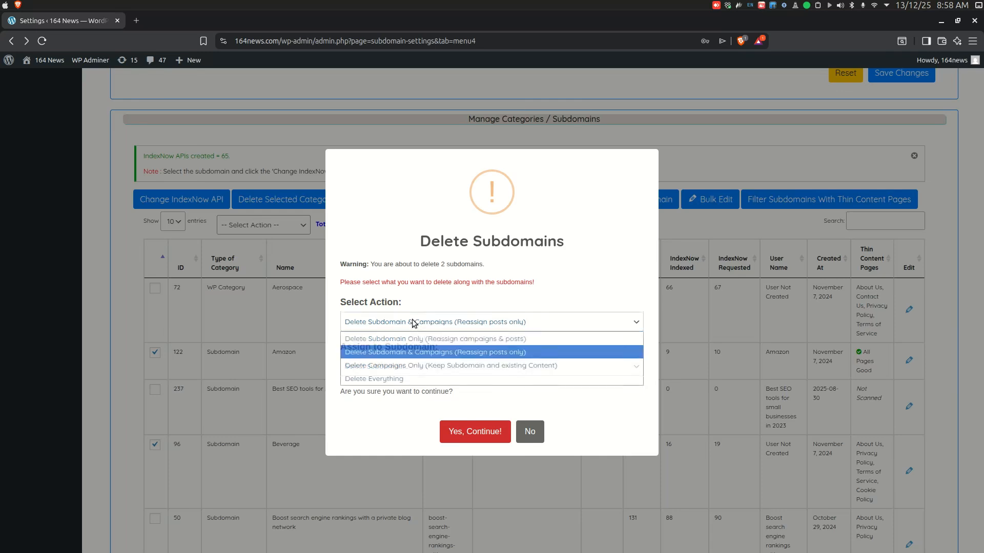
click(410, 365)
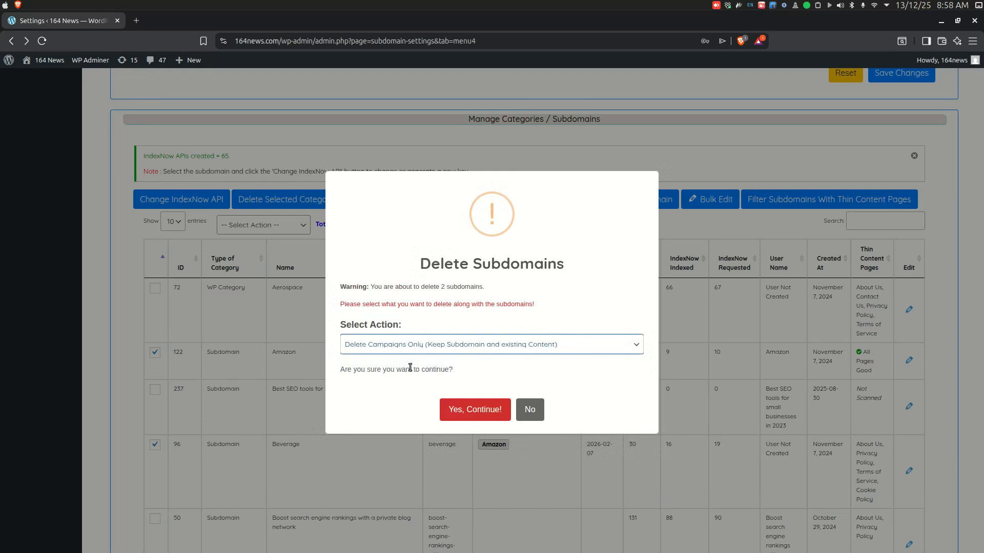
click(433, 344)
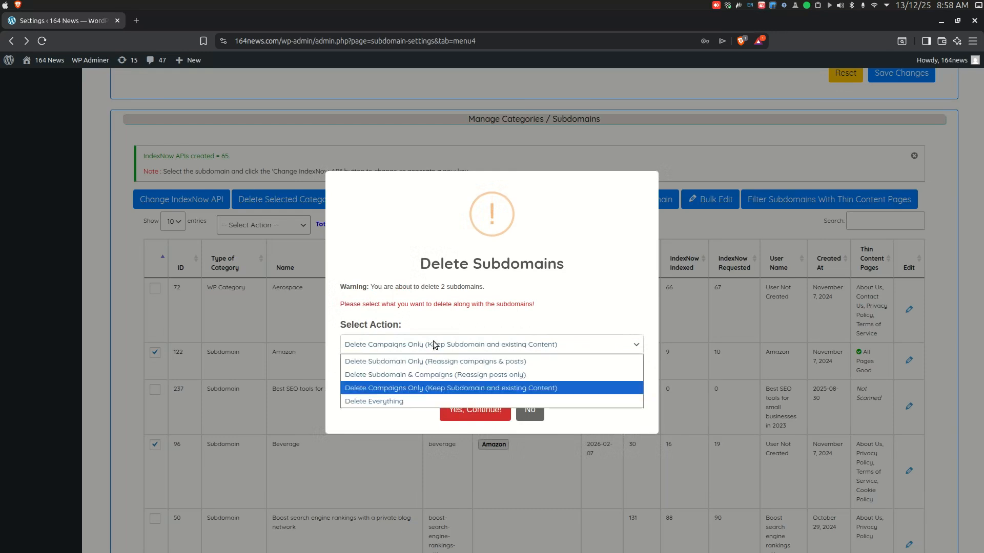
click(405, 401)
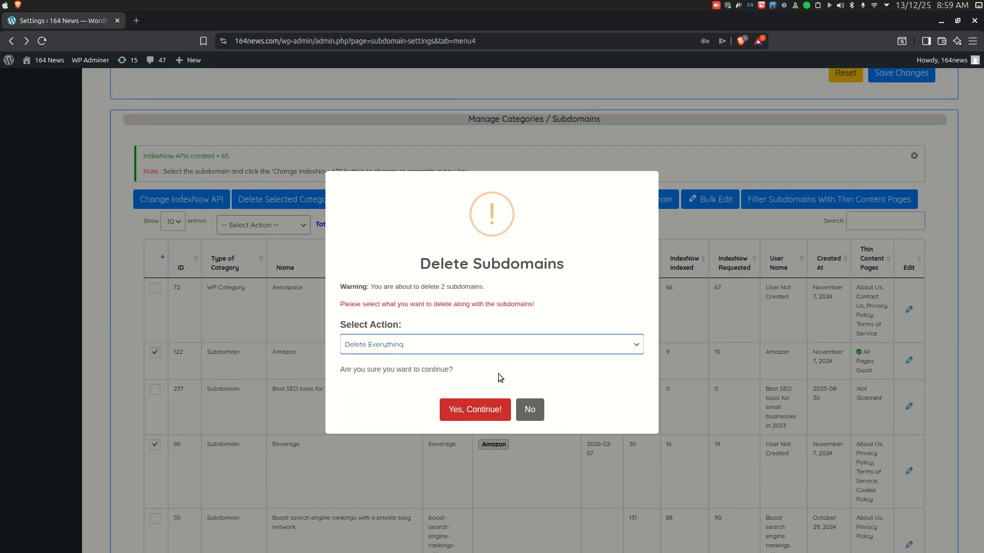
click(529, 409)
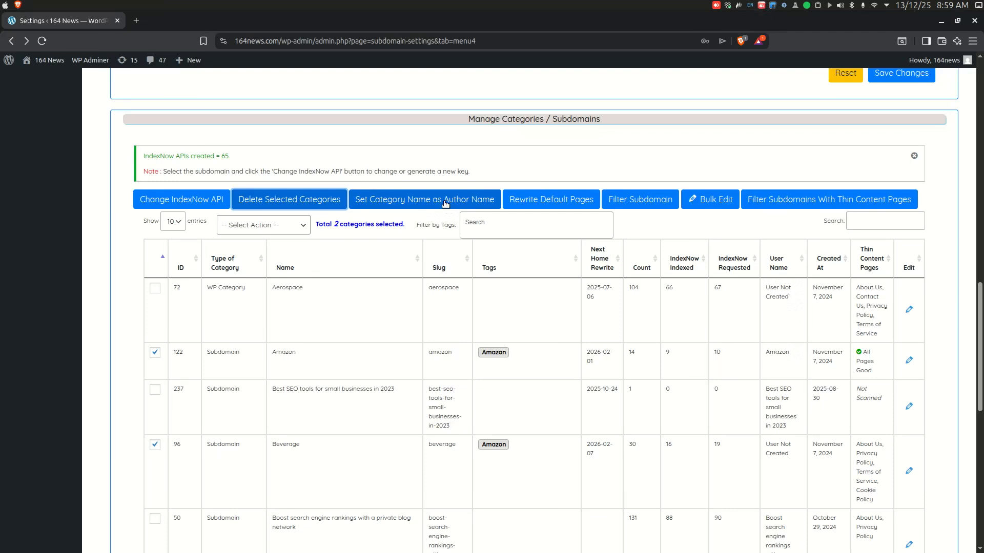
Step: Open Rewrite Default Pages for the selected subdomains, exclude Terms of Service and Privacy Policy, and cancel the rewrite
click(553, 201)
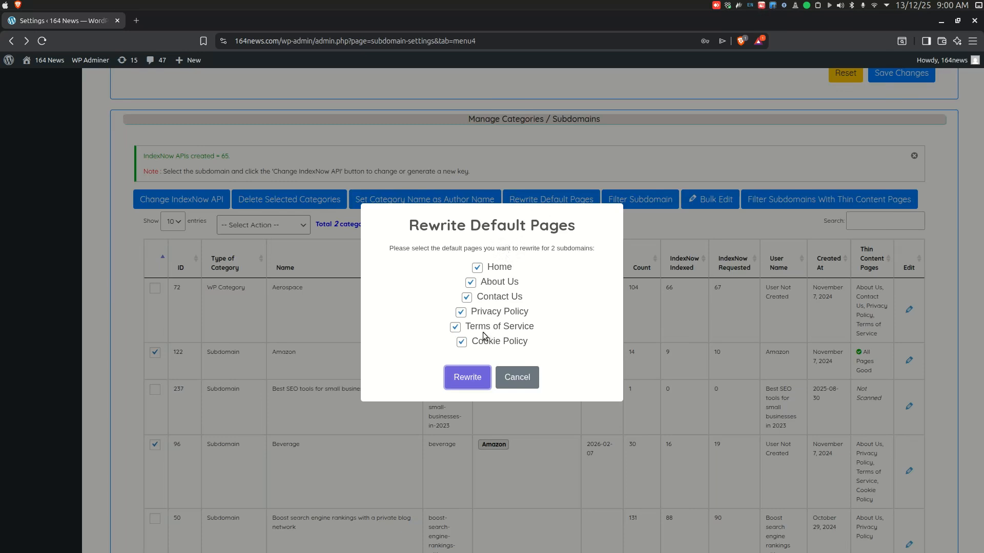
click(456, 329)
click(461, 313)
click(528, 378)
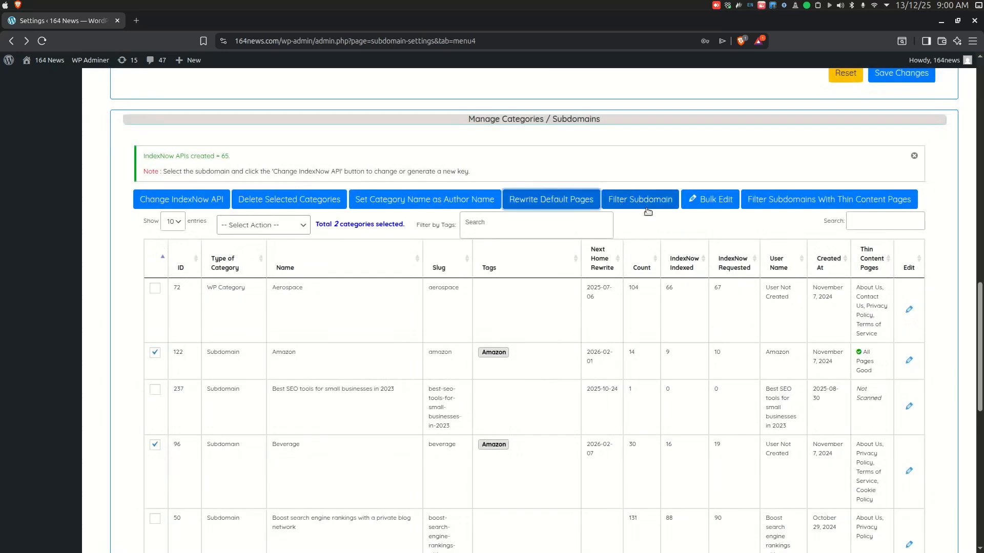
Step: Open the bulk edit form for the Amazon and Beverage subdomains and examine its sections
click(707, 204)
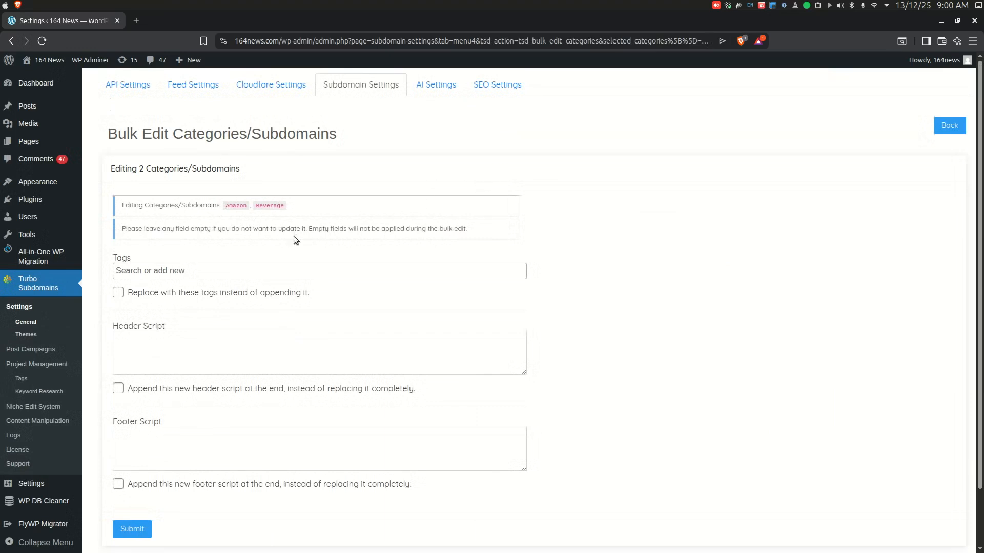
scroll(262, 242, down, 2)
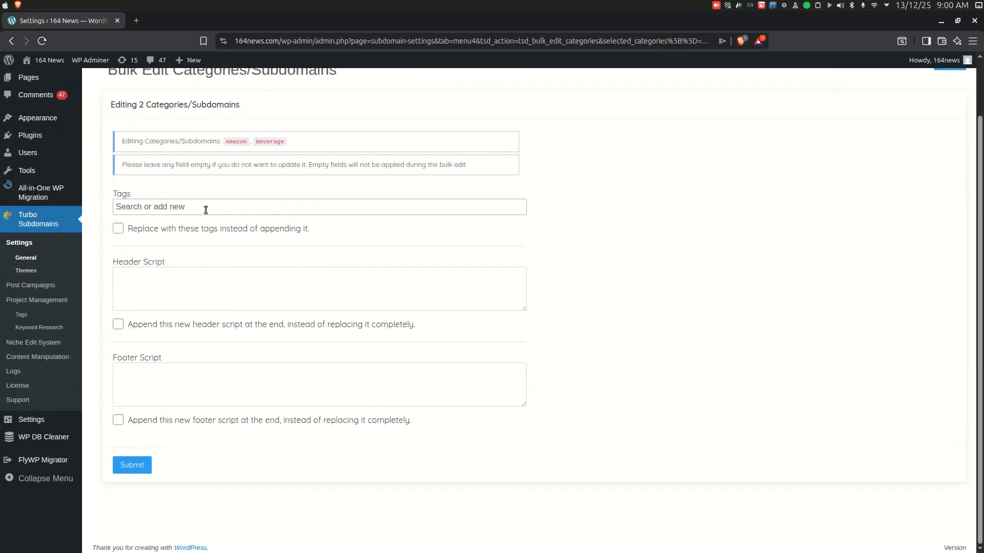
scroll(208, 203, up, 1)
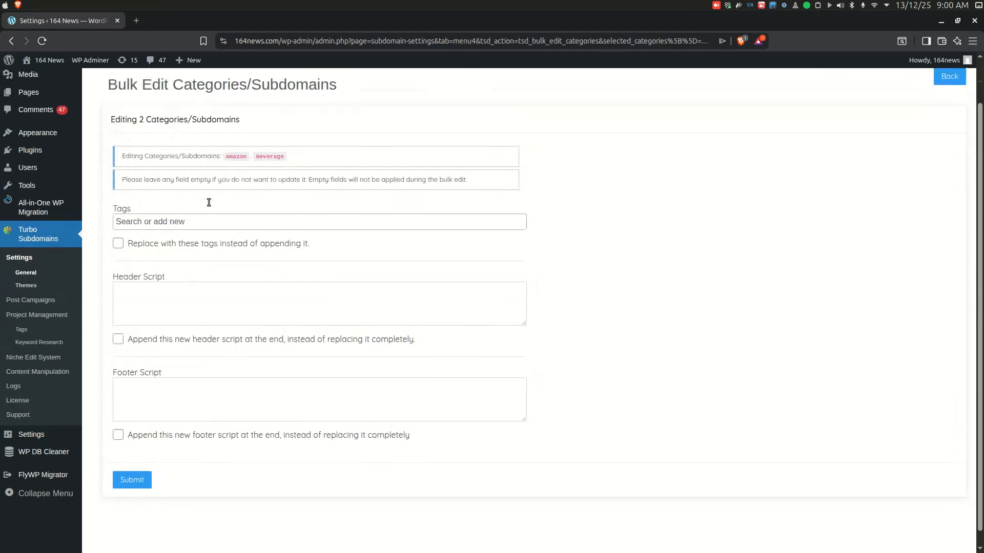
scroll(209, 202, up, 1)
scroll(205, 215, down, 2)
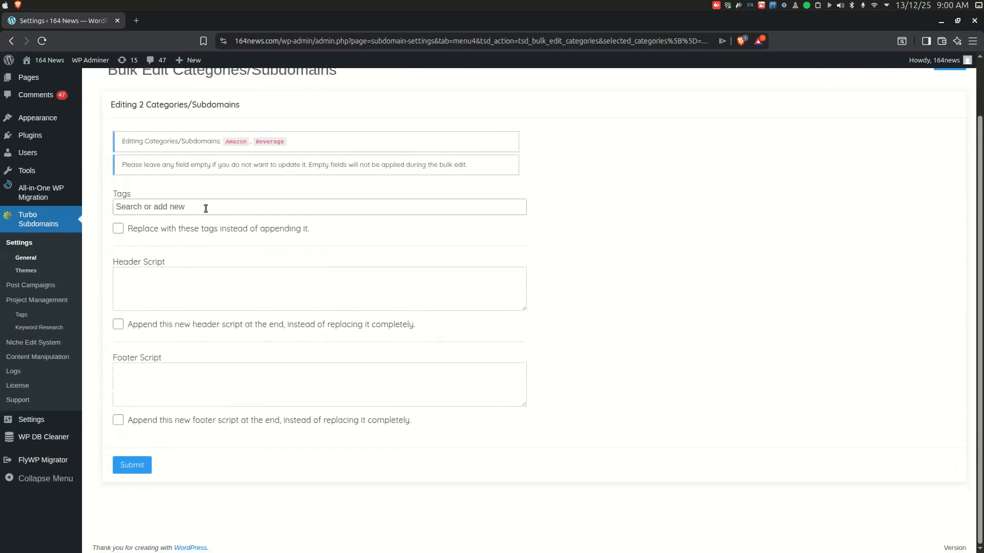
Step: Check the tags field, the replace-tags option, and the header and footer script fields, and leave bulk editing without submitting
click(206, 207)
click(206, 207)
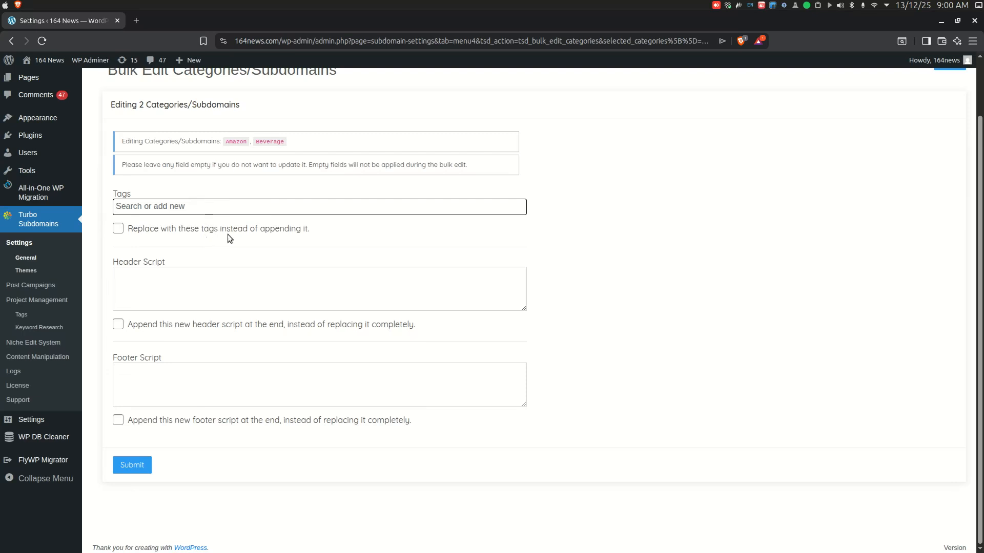
click(119, 228)
click(122, 231)
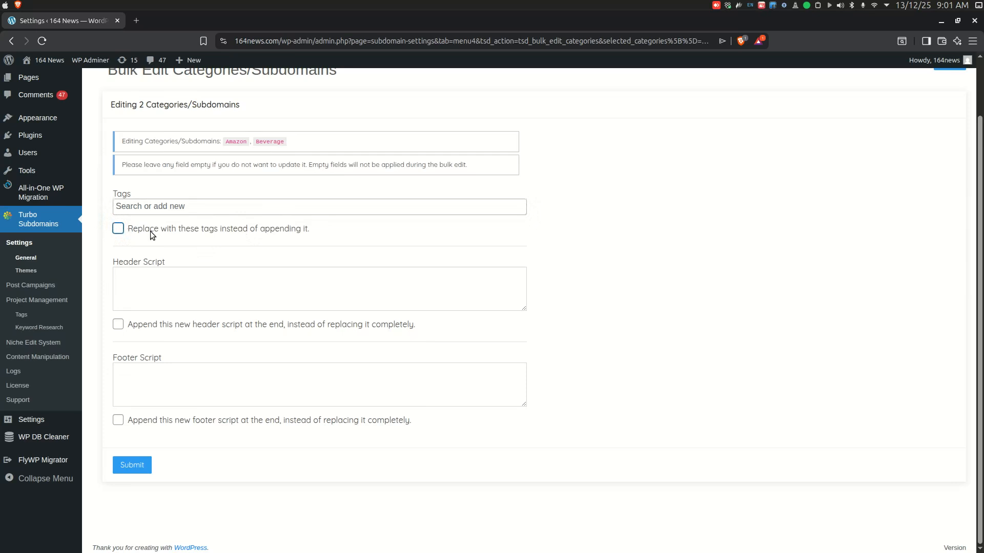
click(151, 280)
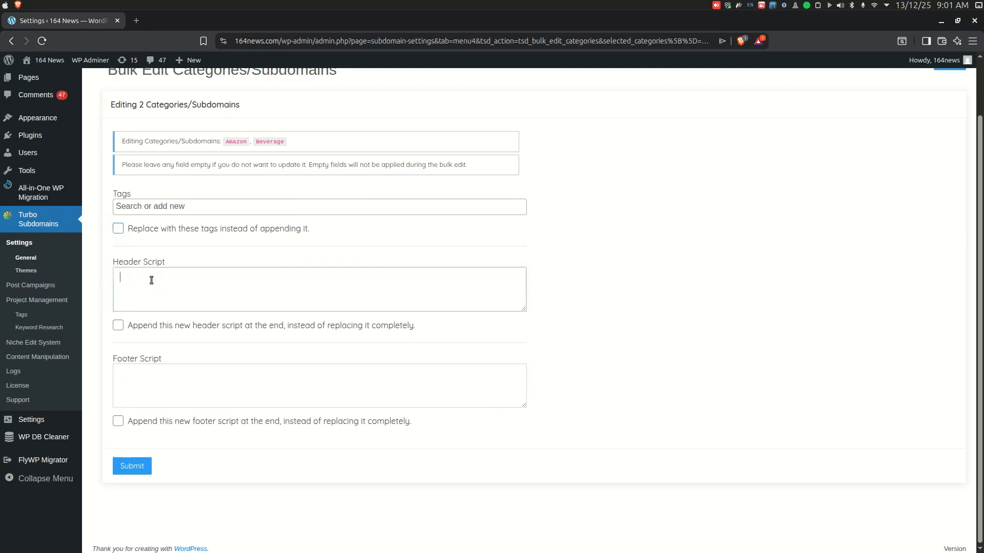
click(149, 384)
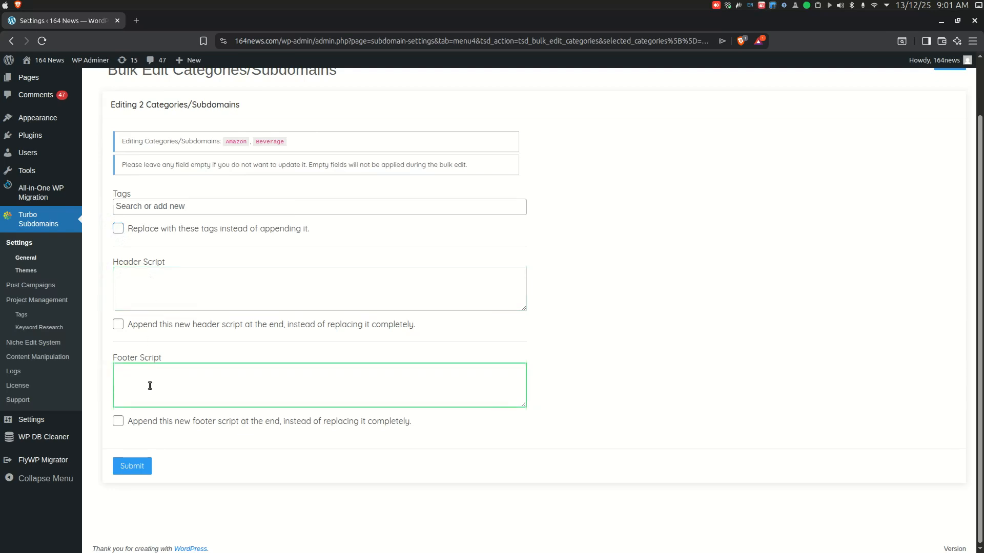
scroll(801, 287, up, 2)
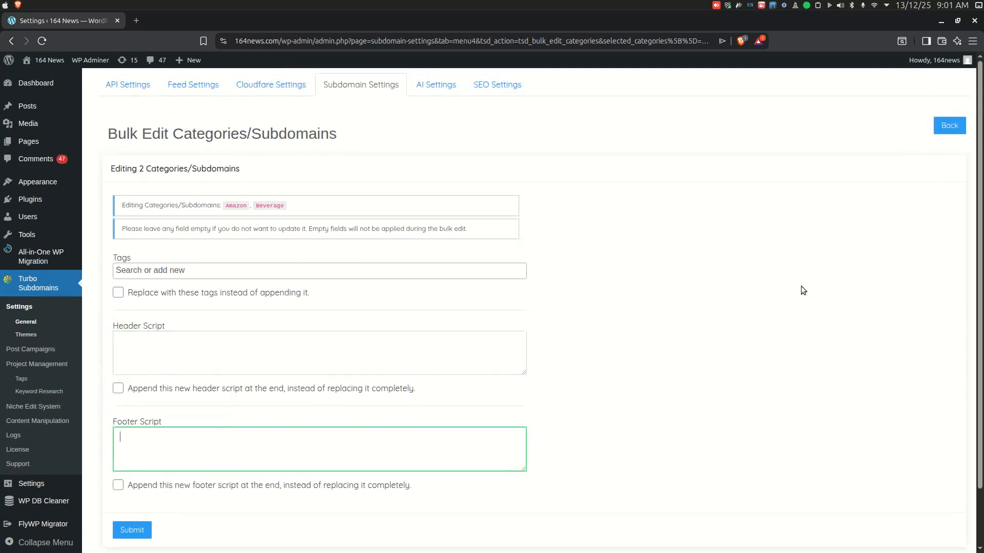
click(949, 128)
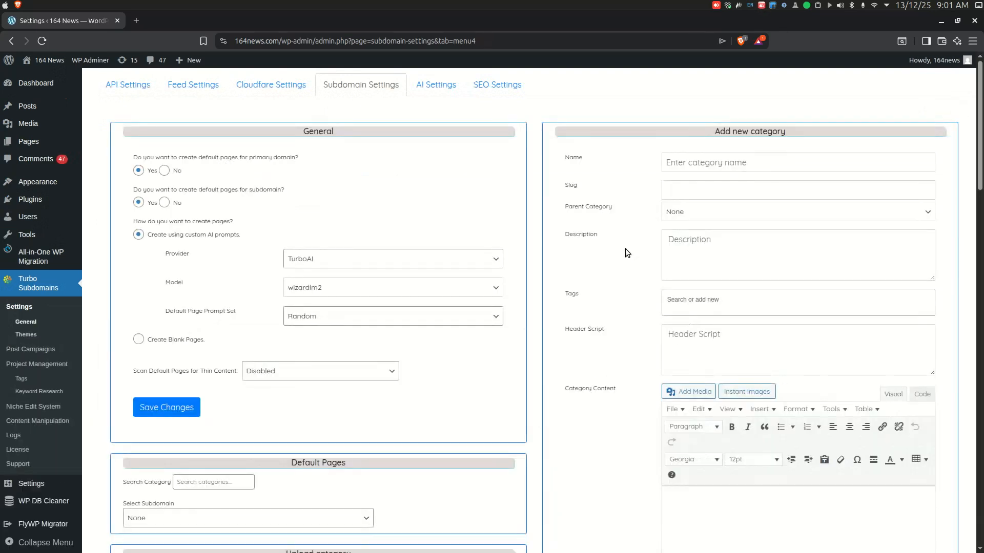
Step: Open the Amazon subdomain for editing from the Manage Categories / Subdomains table and review its fields
scroll(625, 253, down, 12)
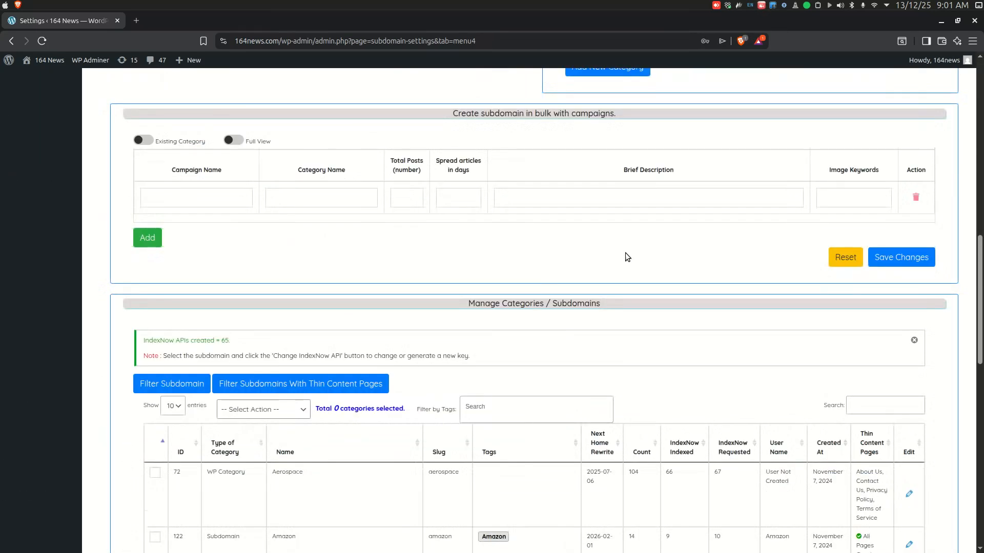
scroll(625, 254, down, 7)
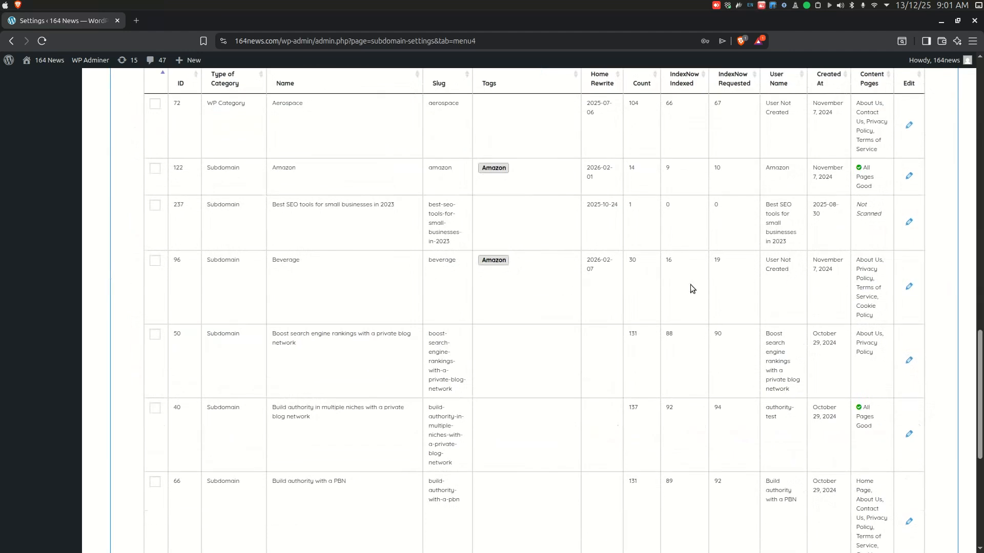
click(910, 178)
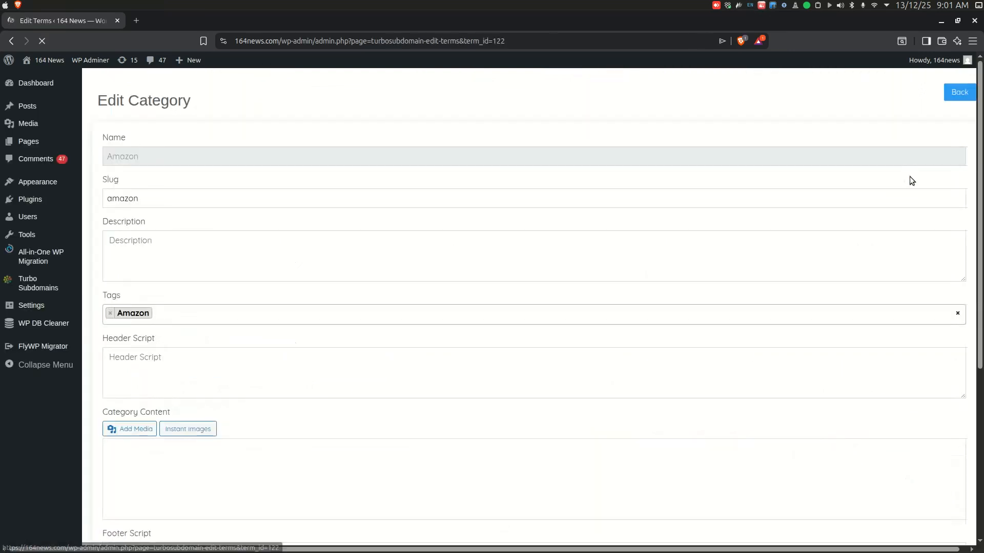
scroll(239, 215, down, 2)
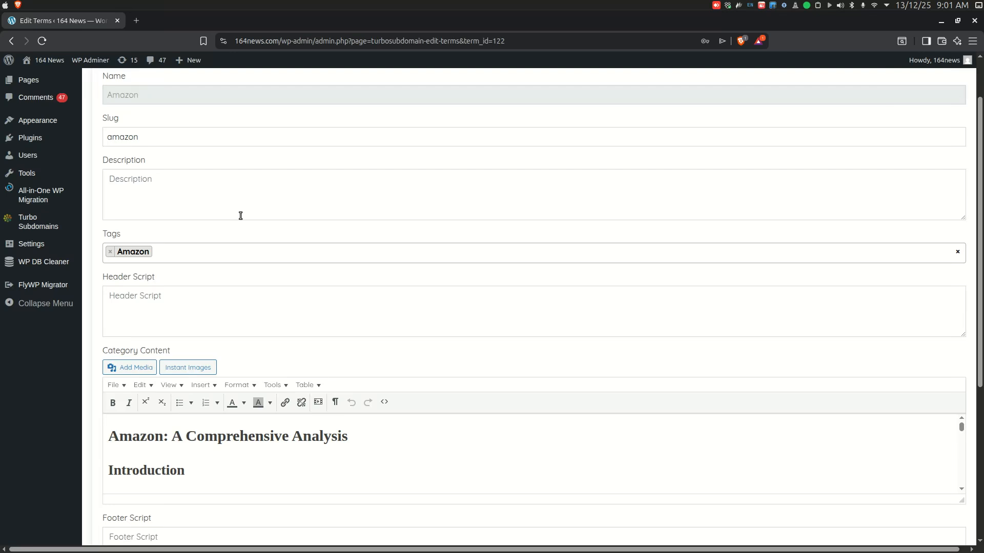
scroll(174, 153, up, 2)
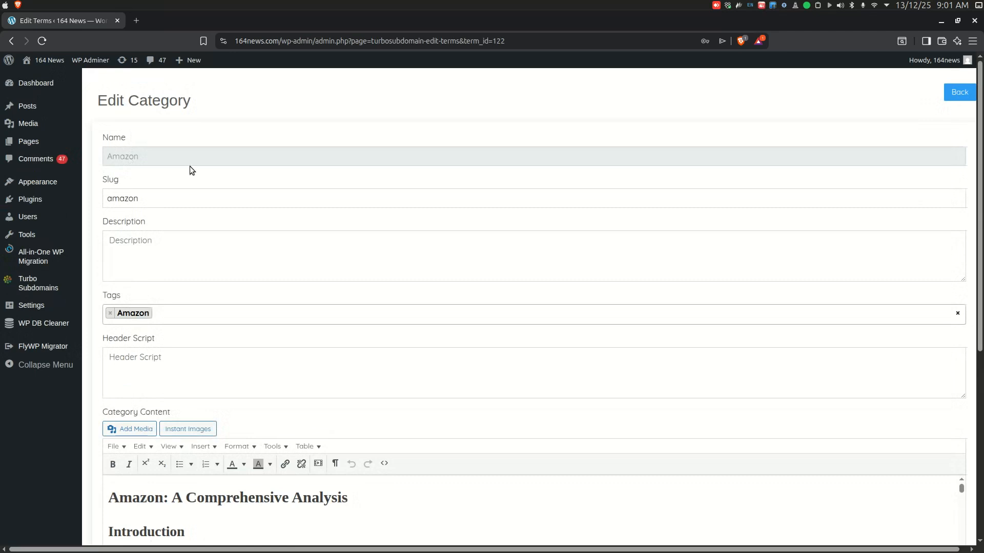
Step: Review the Amazon category's content, footer script, password and subdomain fields, and return to the settings without saving
scroll(189, 171, down, 6)
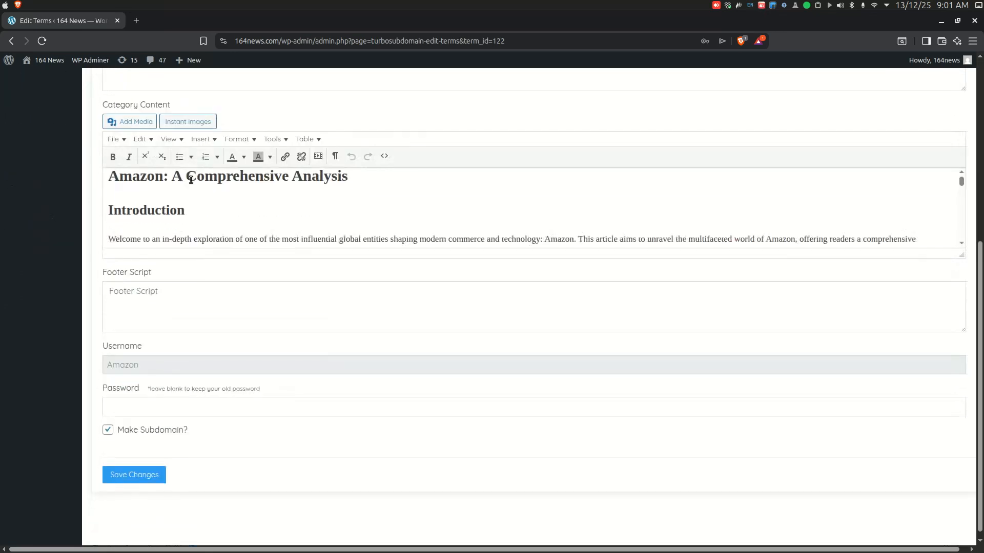
scroll(190, 179, down, 3)
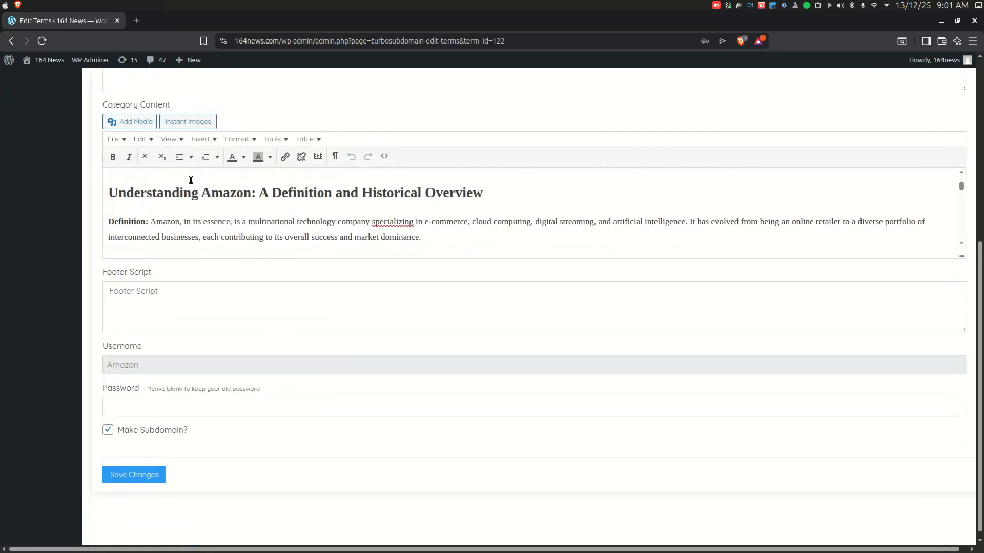
click(113, 435)
scroll(274, 412, up, 6)
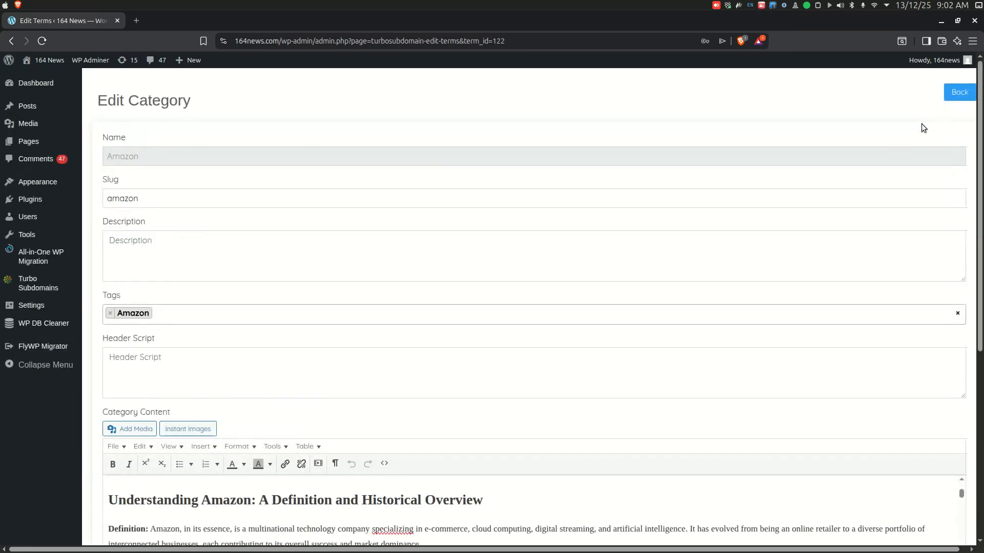
click(960, 95)
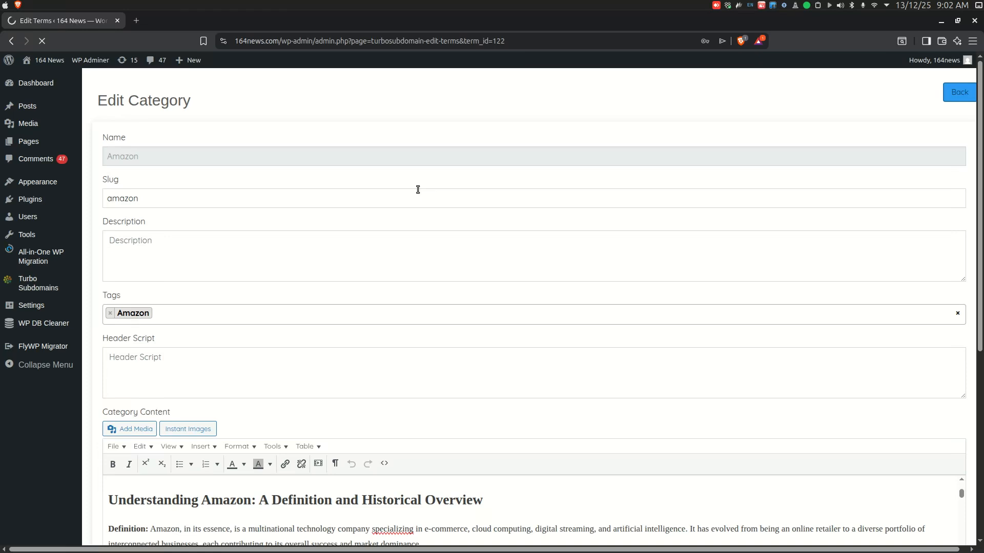
Step: Show 25 entries per page in the Manage Categories / Subdomains table and look through the longer list
scroll(368, 272, down, 15)
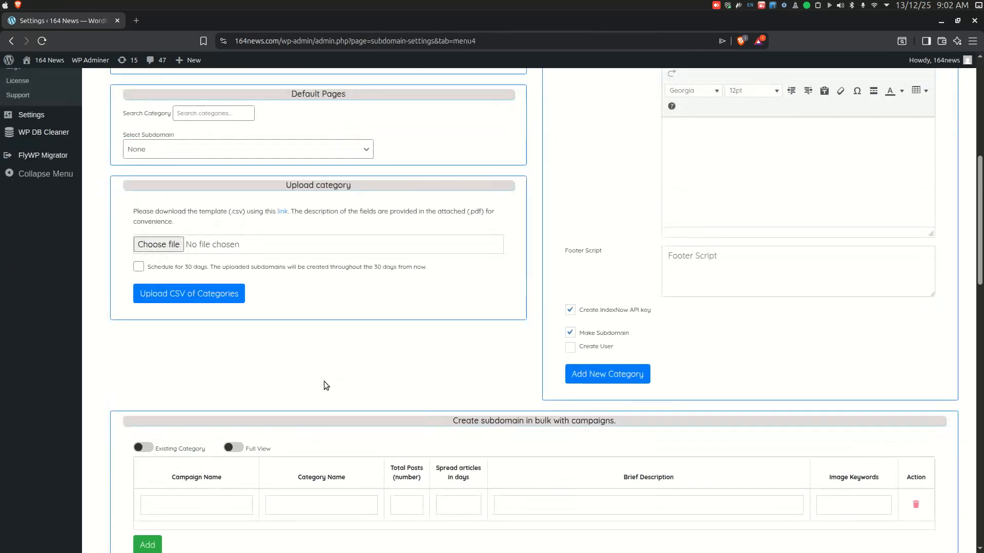
click(175, 344)
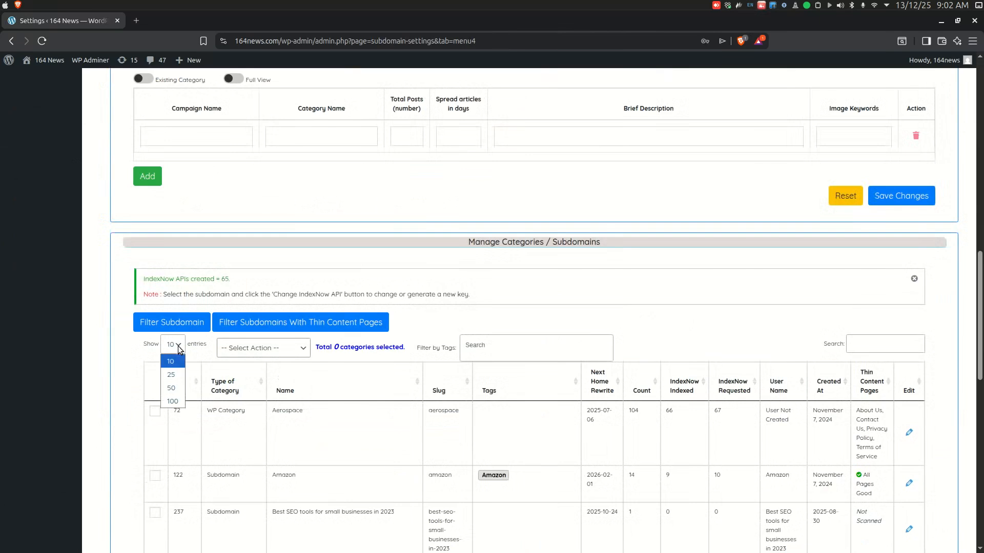
click(176, 375)
scroll(359, 333, down, 20)
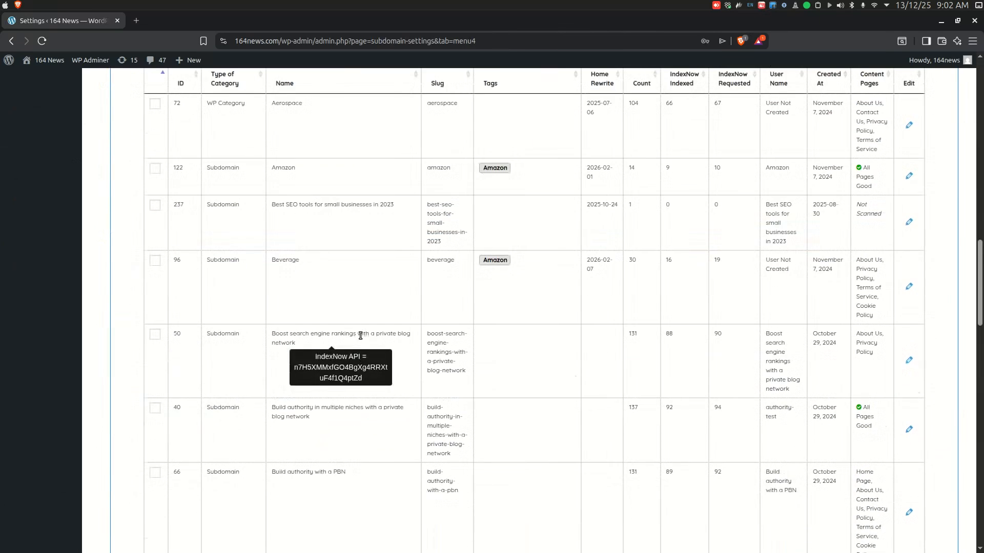
scroll(359, 336, up, 20)
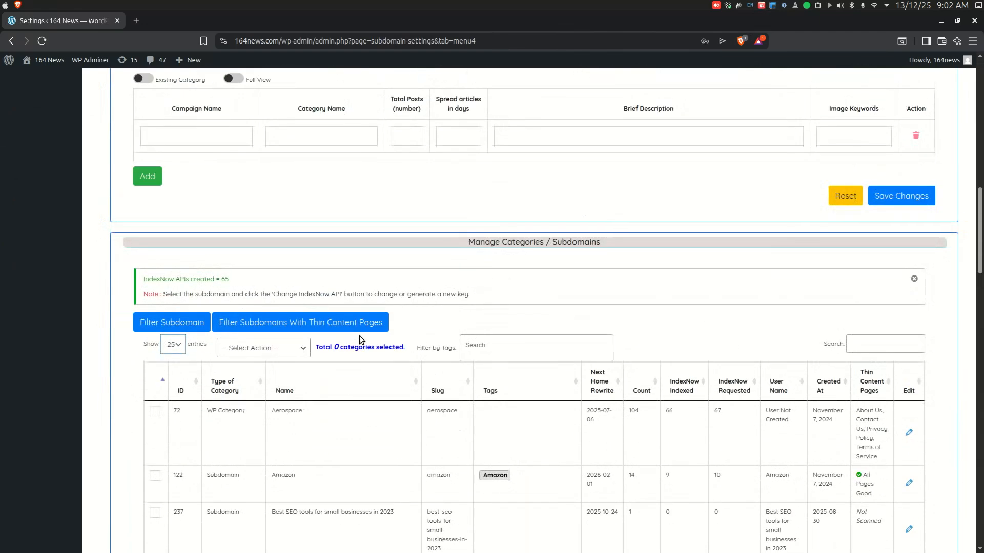
Step: Select all displayed categories in the Manage Categories / Subdomains table, and extend the selection to all categories
click(305, 350)
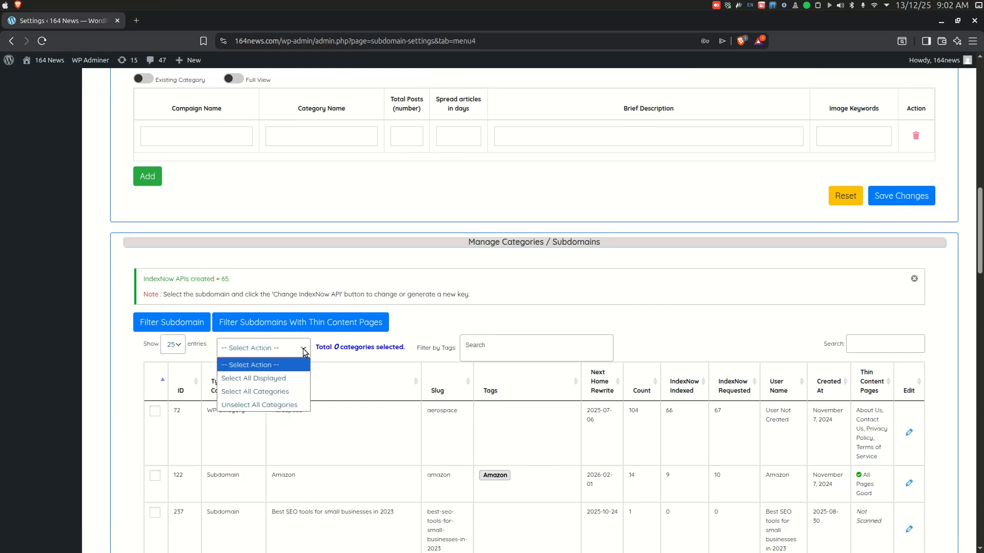
click(281, 382)
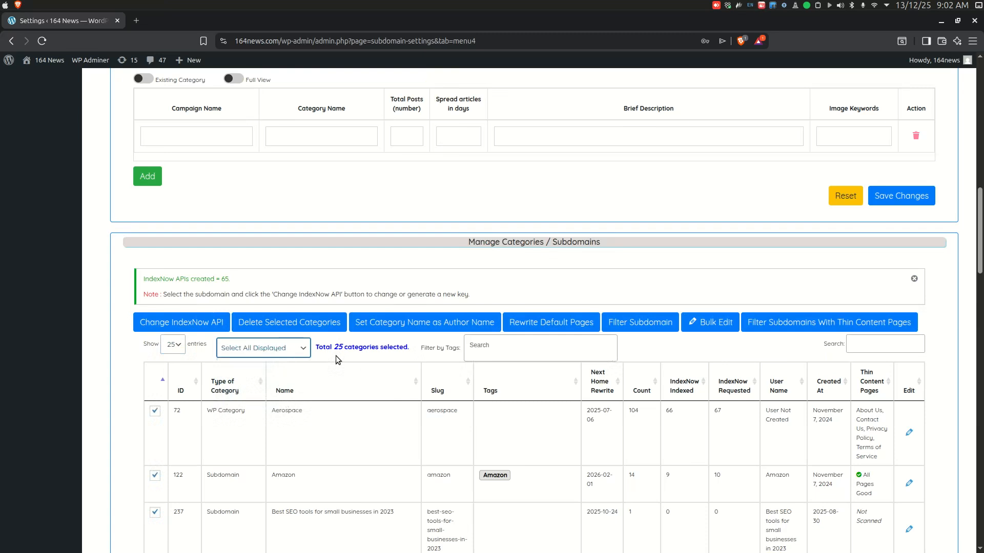
click(301, 351)
click(272, 392)
Step: Check the selected rows and the entry count below the table, and unselect all categories
scroll(304, 393, down, 5)
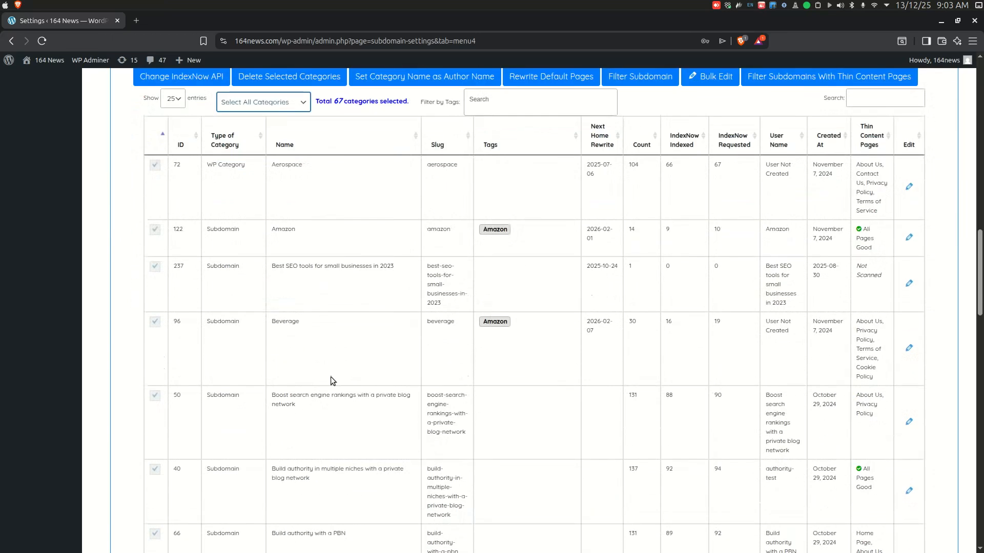
scroll(330, 377, down, 15)
scroll(343, 441, down, 5)
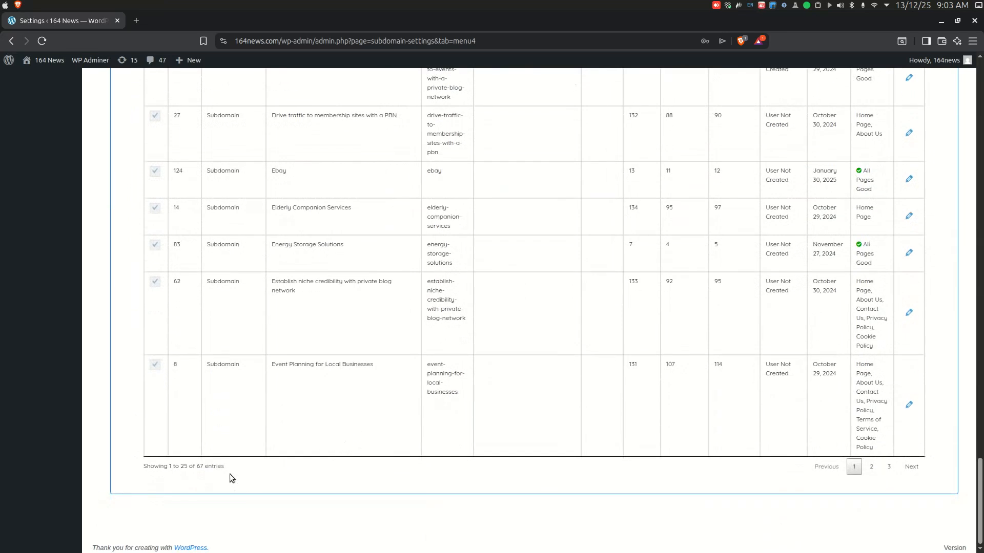
drag(193, 468, 208, 467)
scroll(339, 414, up, 10)
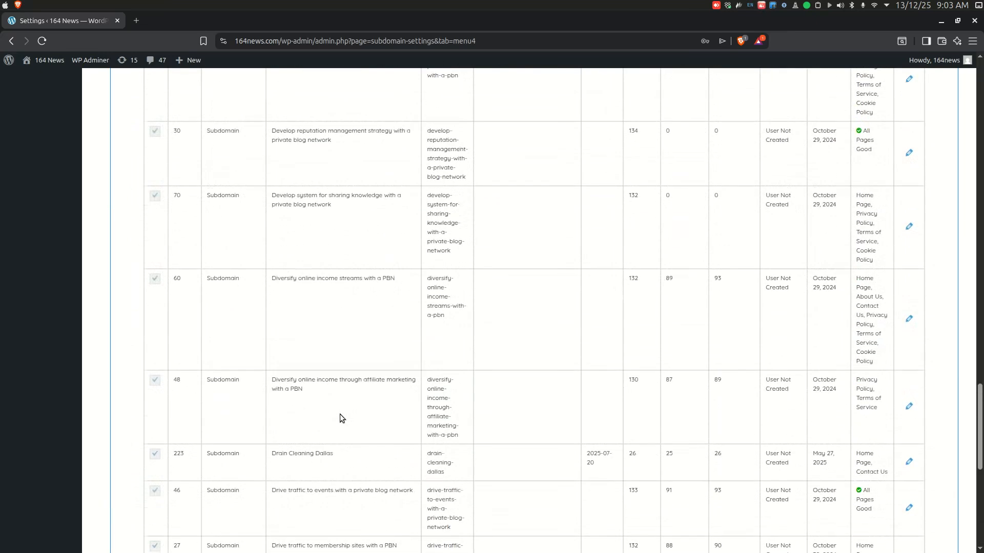
scroll(339, 414, up, 15)
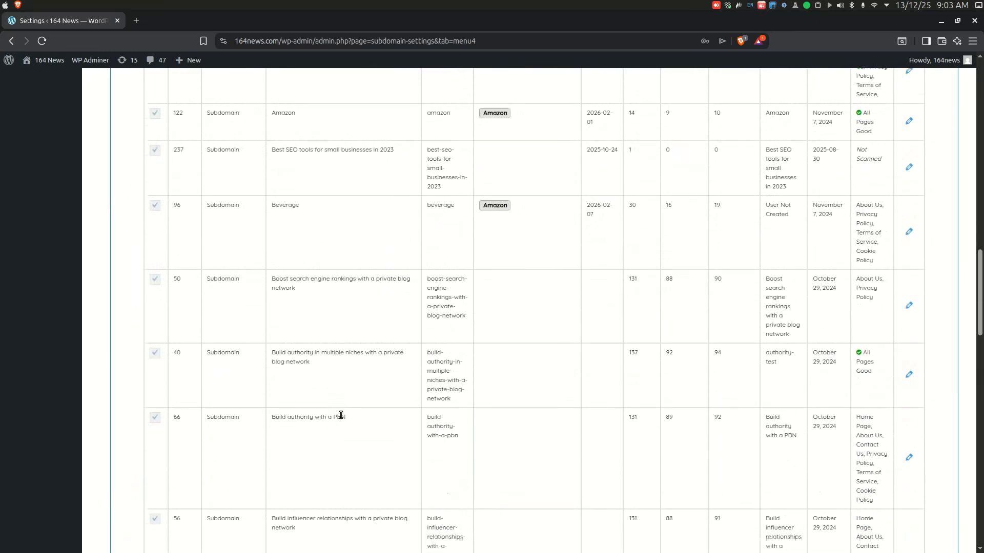
scroll(339, 414, down, 3)
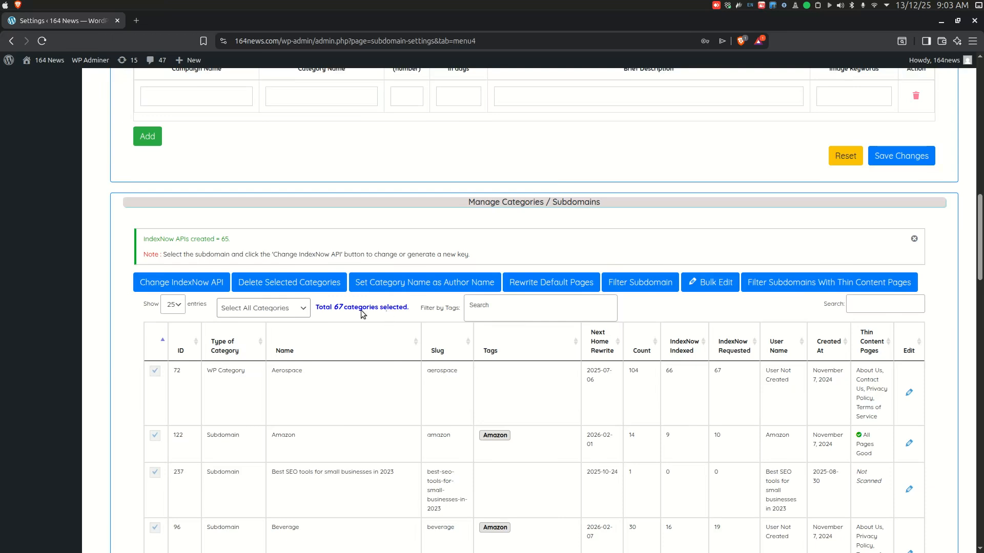
click(297, 310)
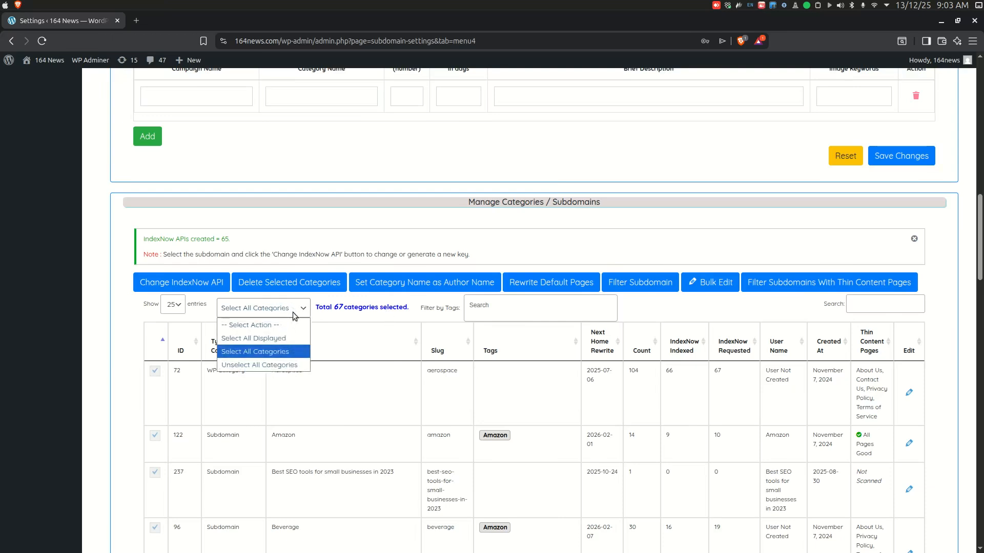
click(277, 365)
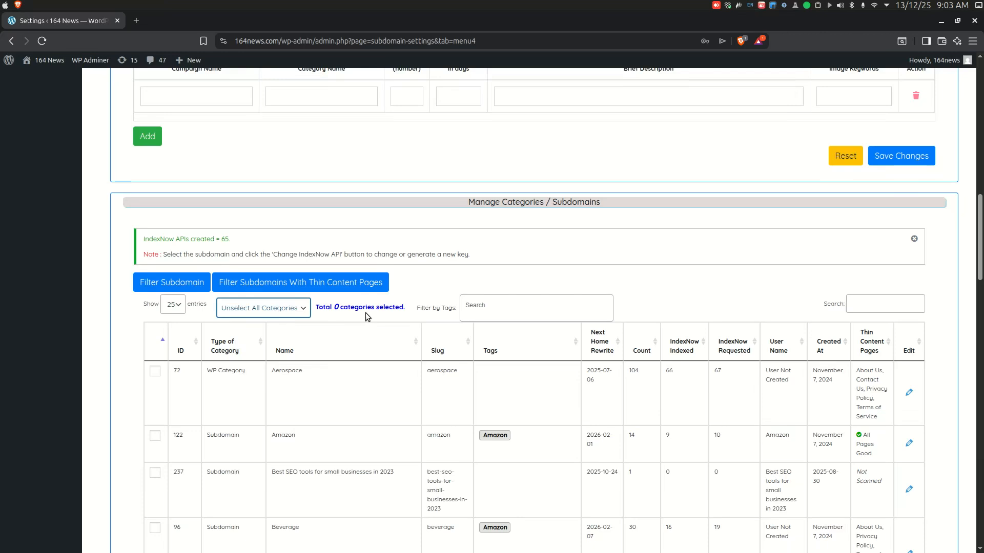
Step: Filter the categories table by the Amazon tag, check the matching subdomains, and clear the tag filter
click(491, 307)
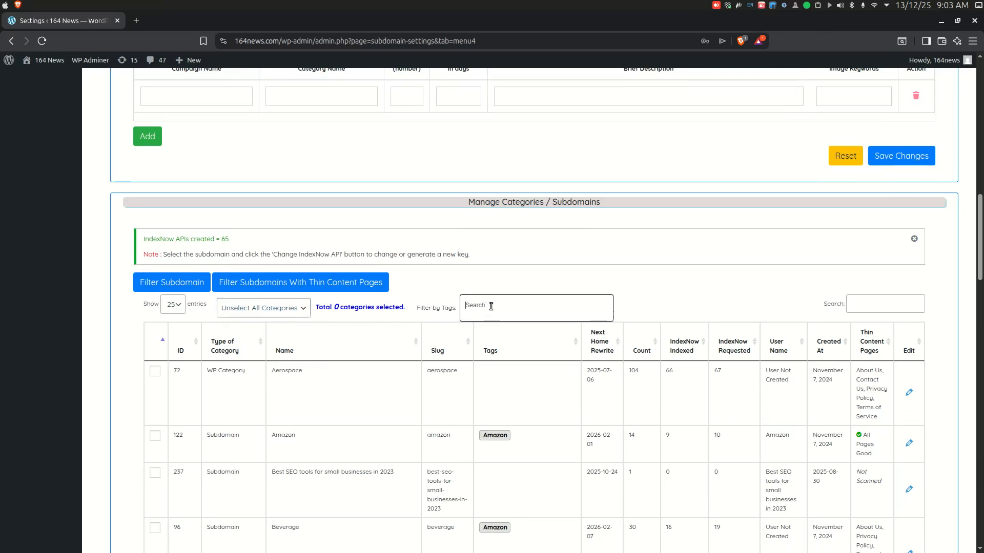
scroll(491, 307, down, 1)
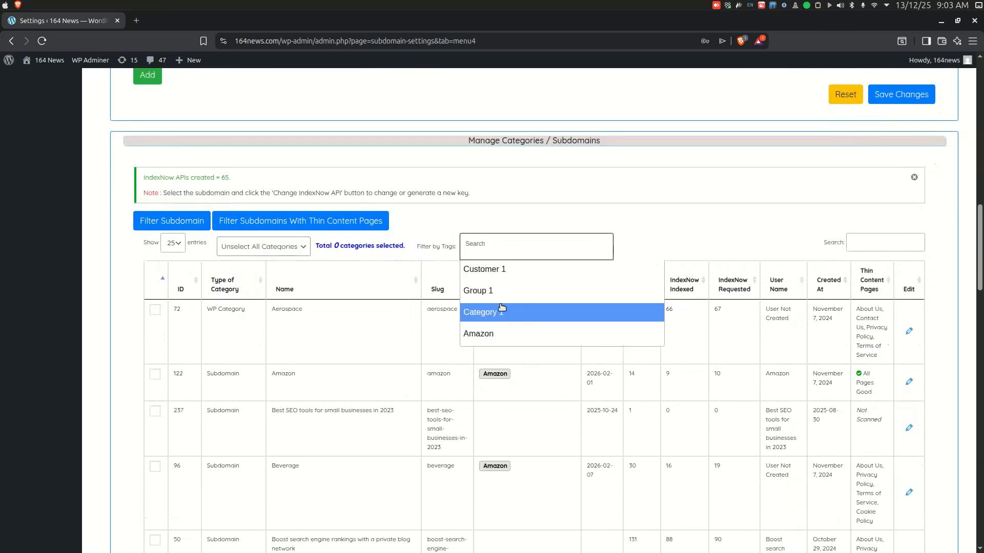
click(493, 343)
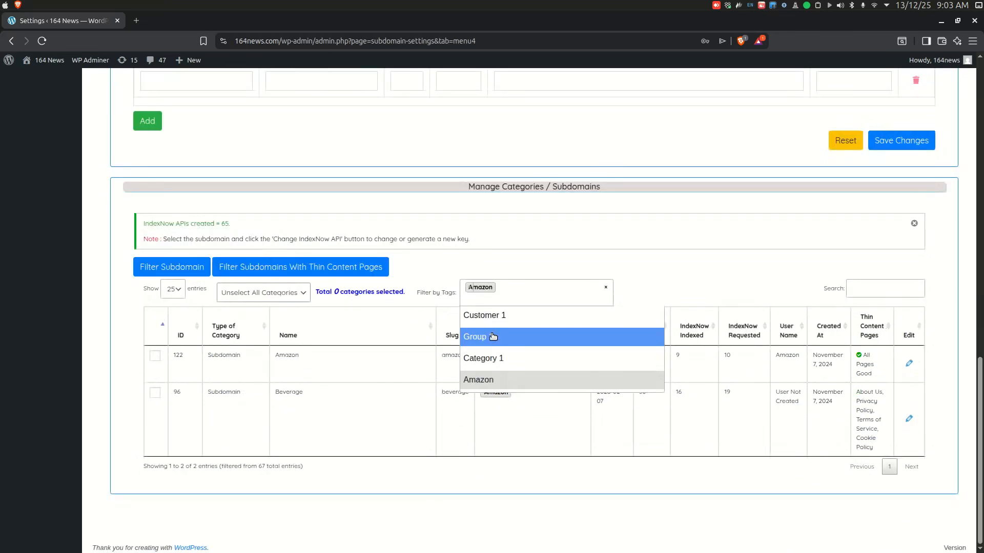
click(631, 286)
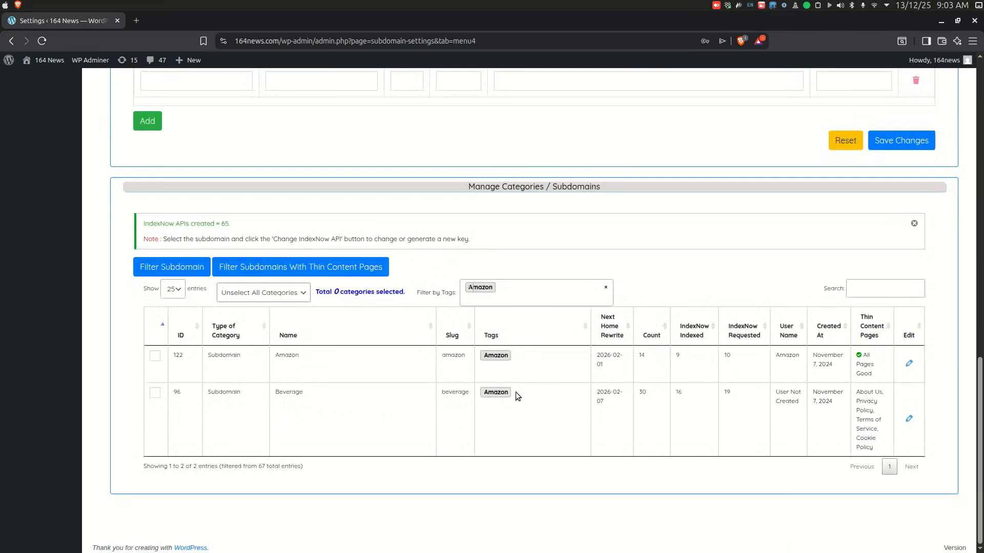
click(605, 288)
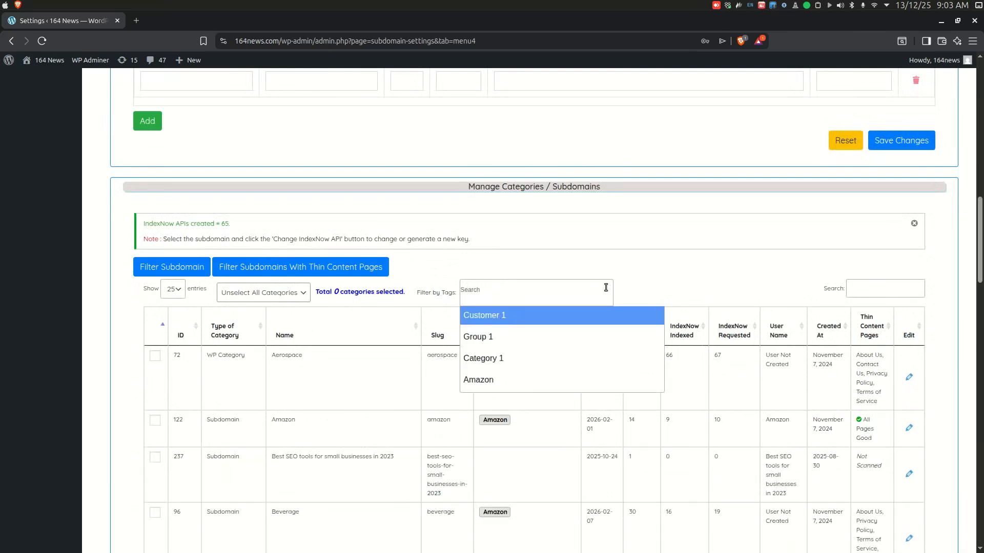
click(627, 286)
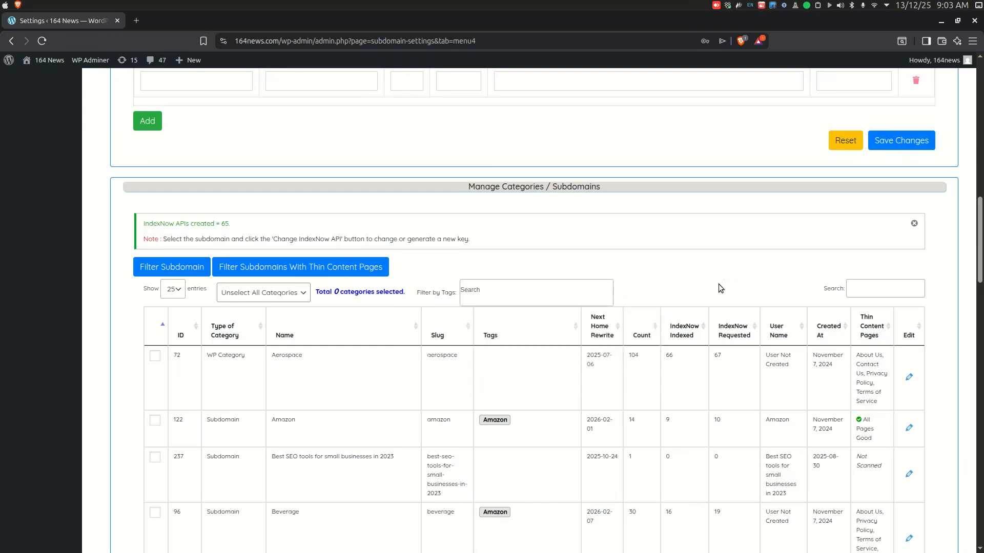
Step: Search the categories table for "beve" and clear the search
click(860, 287)
text(beve)
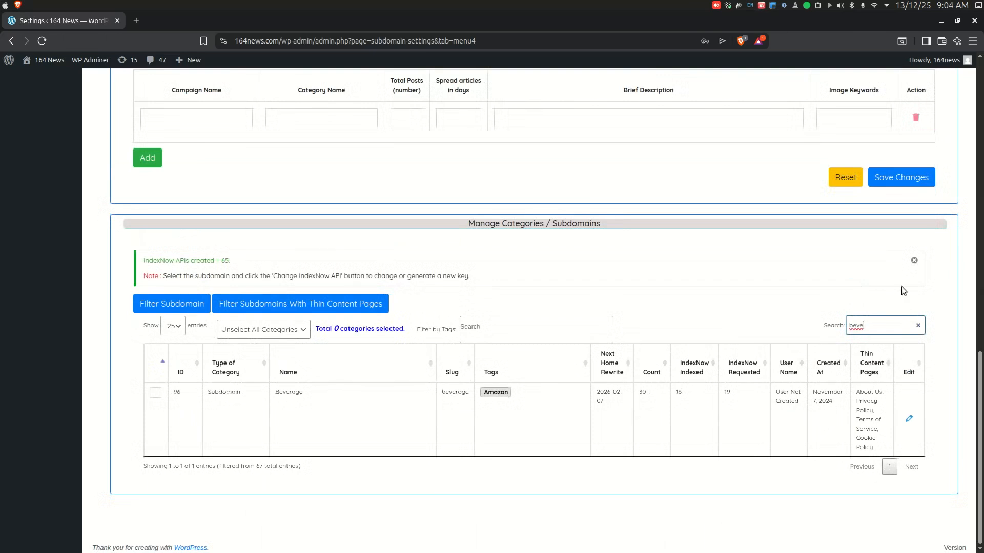
key(BackSpace)
key(BackSpace)
key(BackSpace)
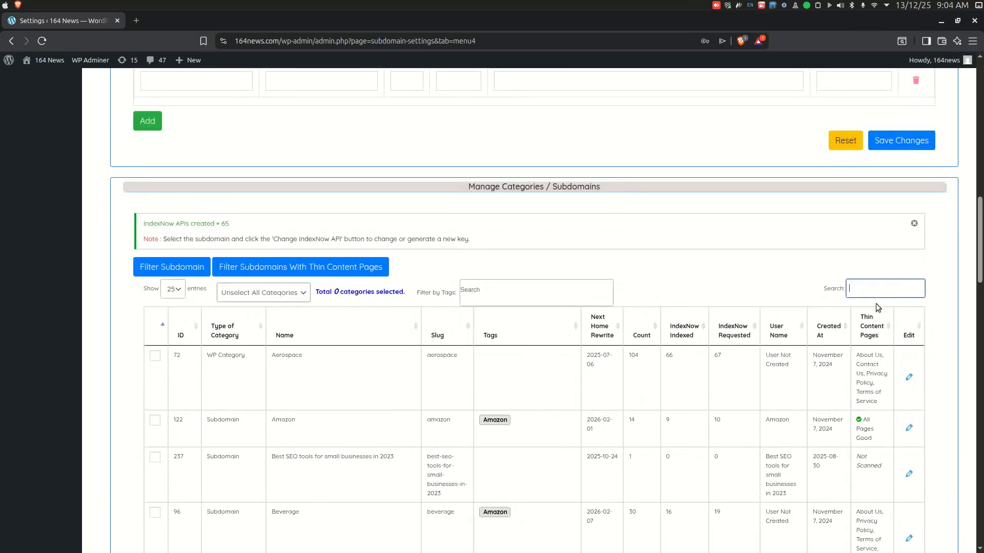
Step: Find another subdomain name in the list, search the table for "boost", and clear the search
scroll(681, 413, down, 5)
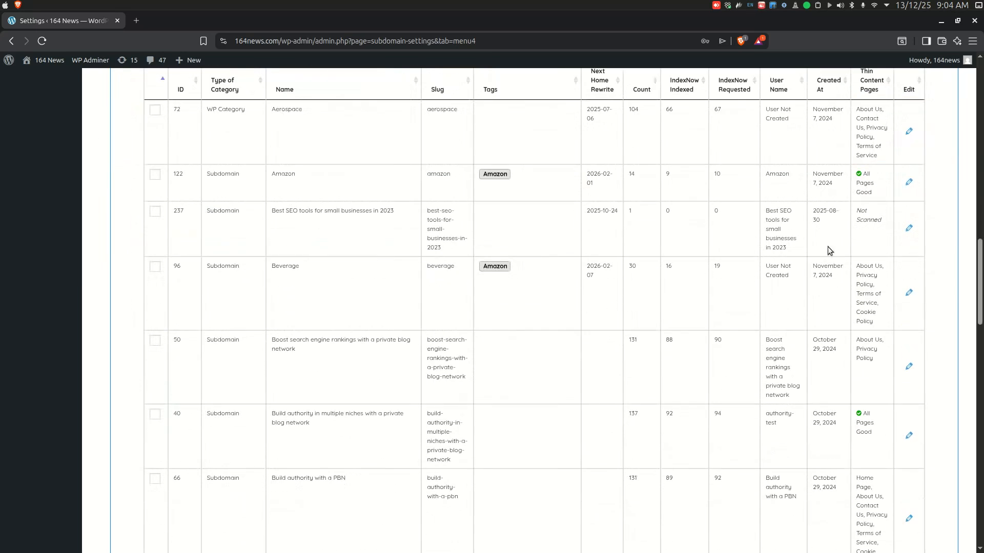
scroll(835, 235, up, 5)
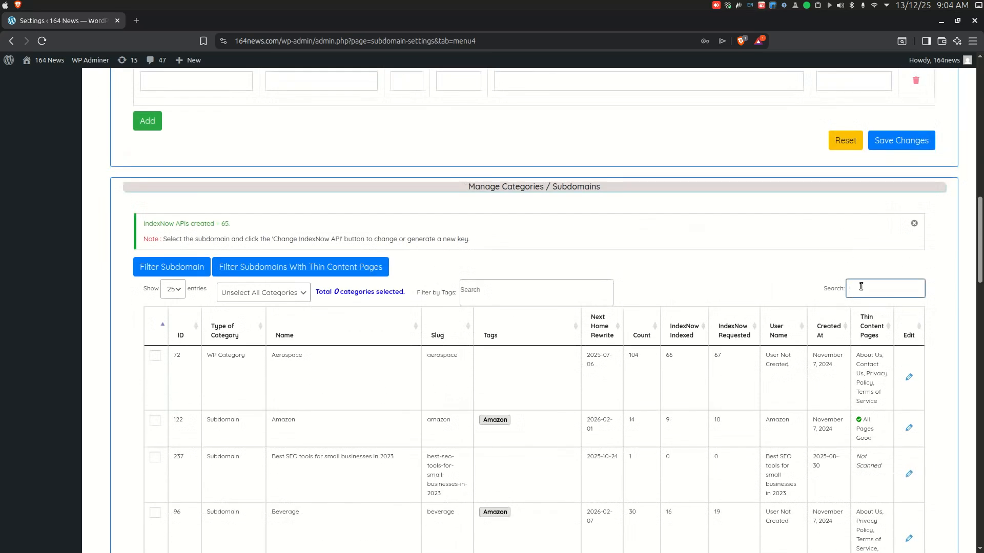
text(oost)
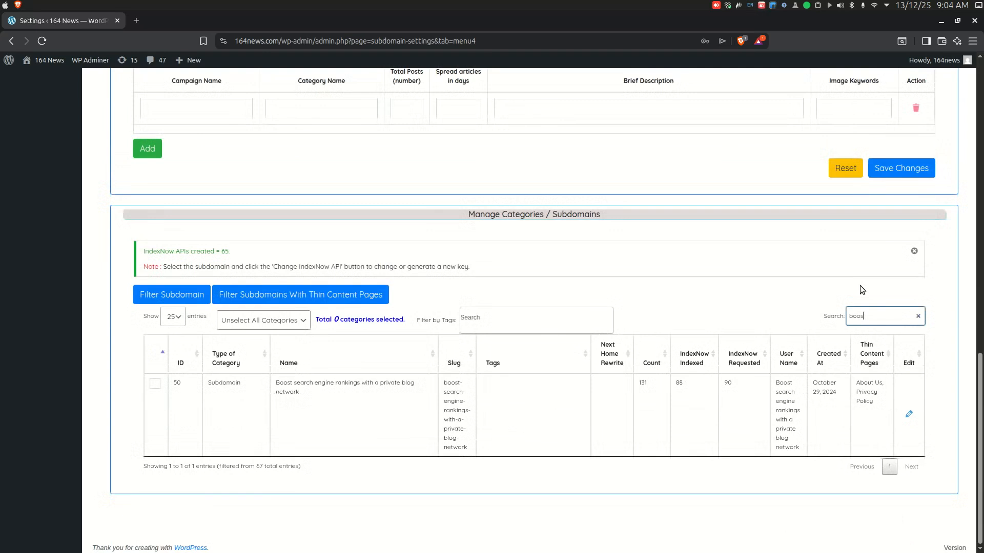
key(BackSpace)
key(BackSpace)
key(BackSpace)
key(BackSpace)
key(BackSpace)
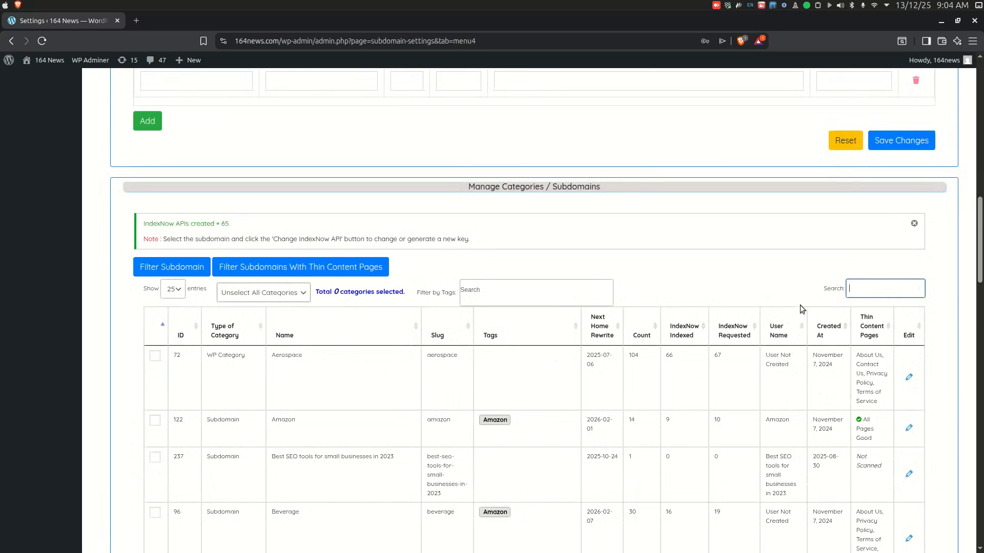
scroll(630, 358, down, 3)
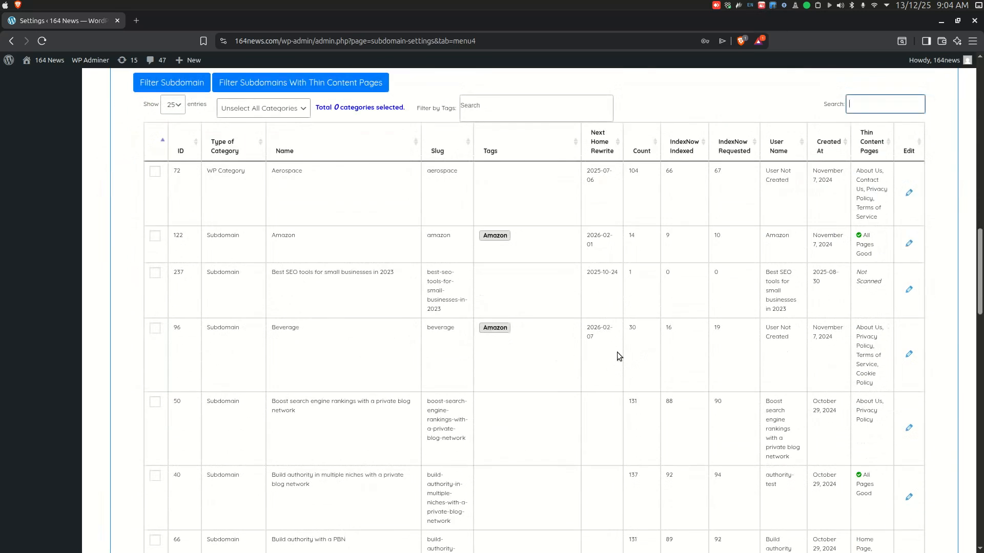
scroll(617, 352, up, 2)
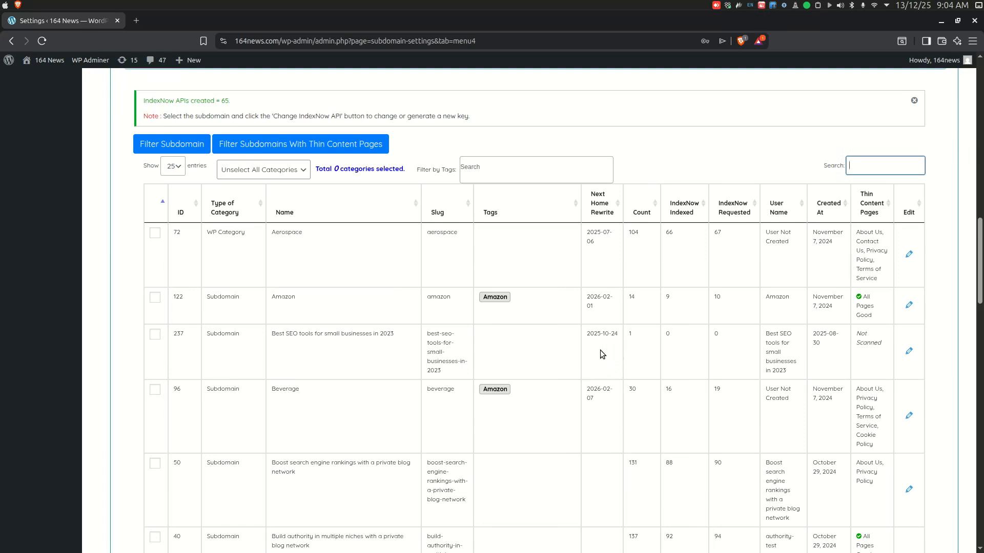
scroll(531, 343, up, 20)
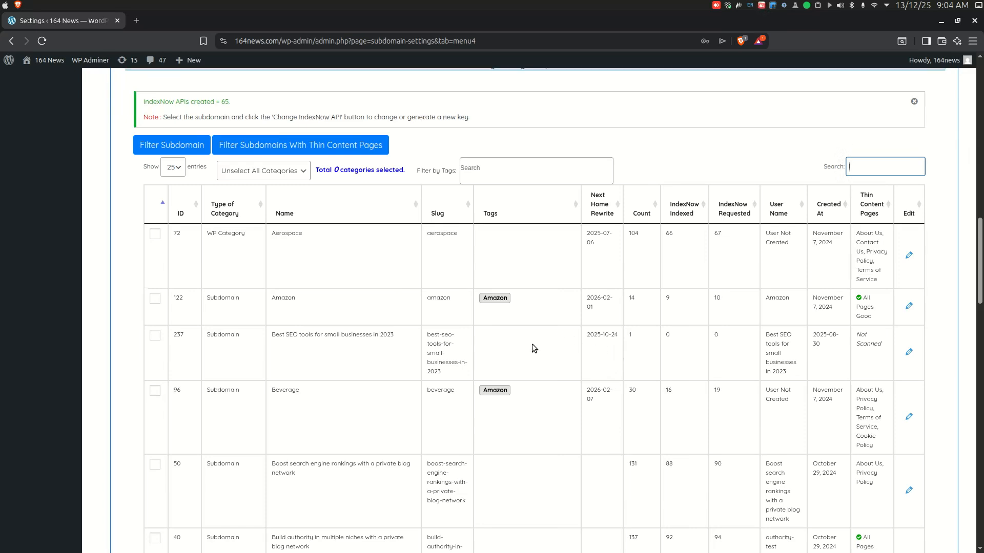